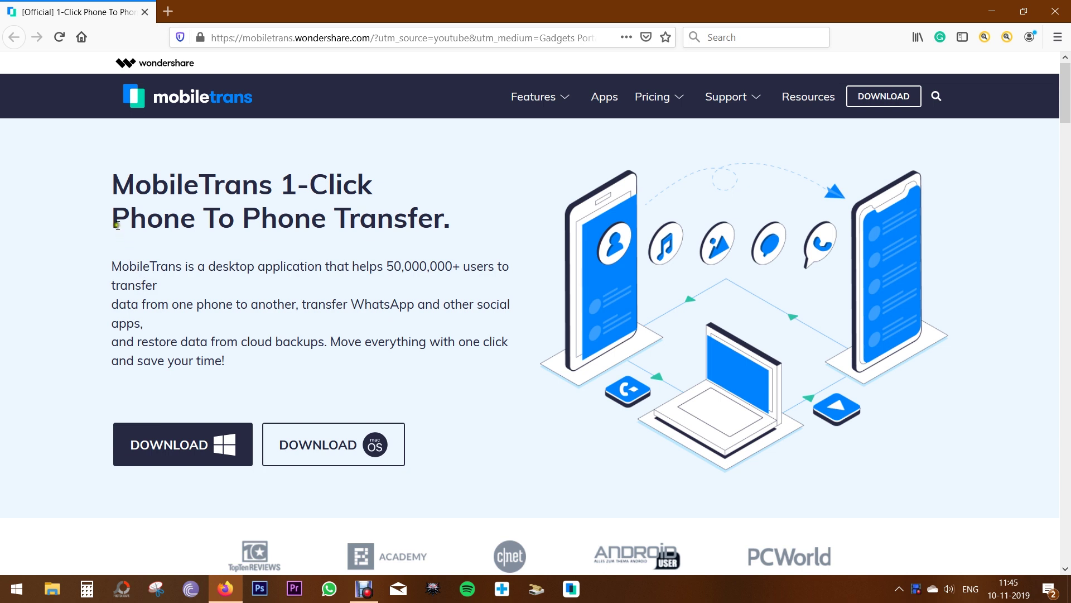
# - Highlight key phrases: Phone To Phone, the 50,000,000 user count, MobileTrans, restore and WhatsApp
pyautogui.moveTo(116, 224); pyautogui.dragTo(330, 225)
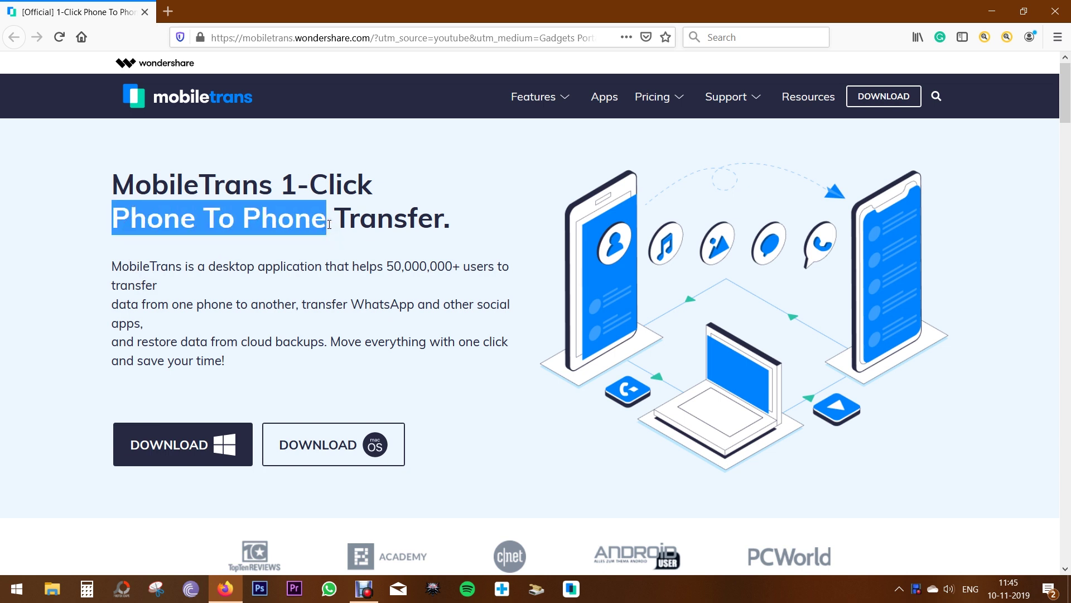
pyautogui.click(329, 224)
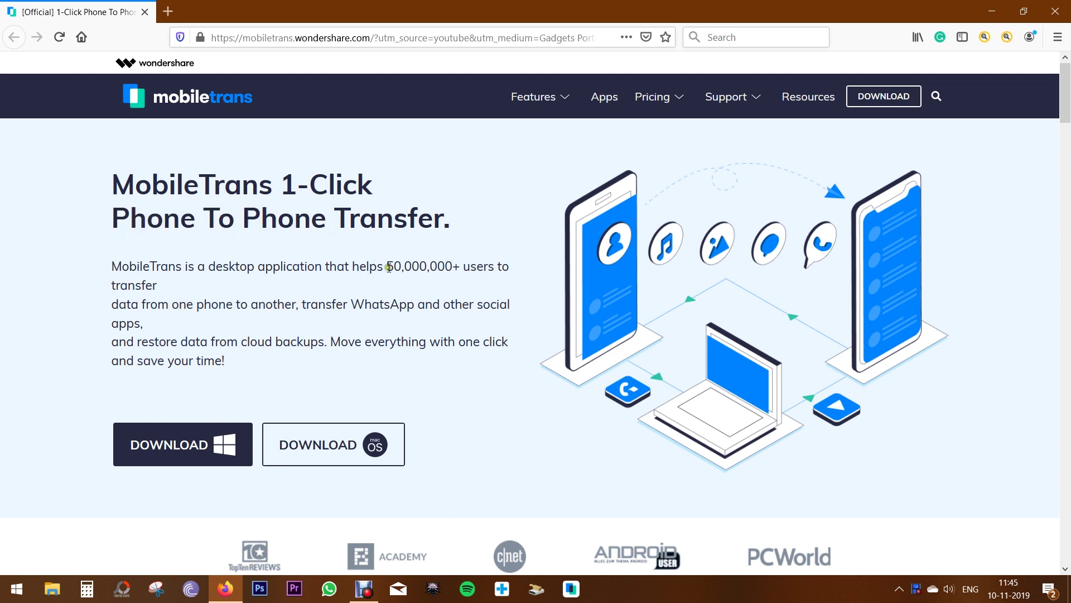
pyautogui.moveTo(390, 267); pyautogui.dragTo(453, 265)
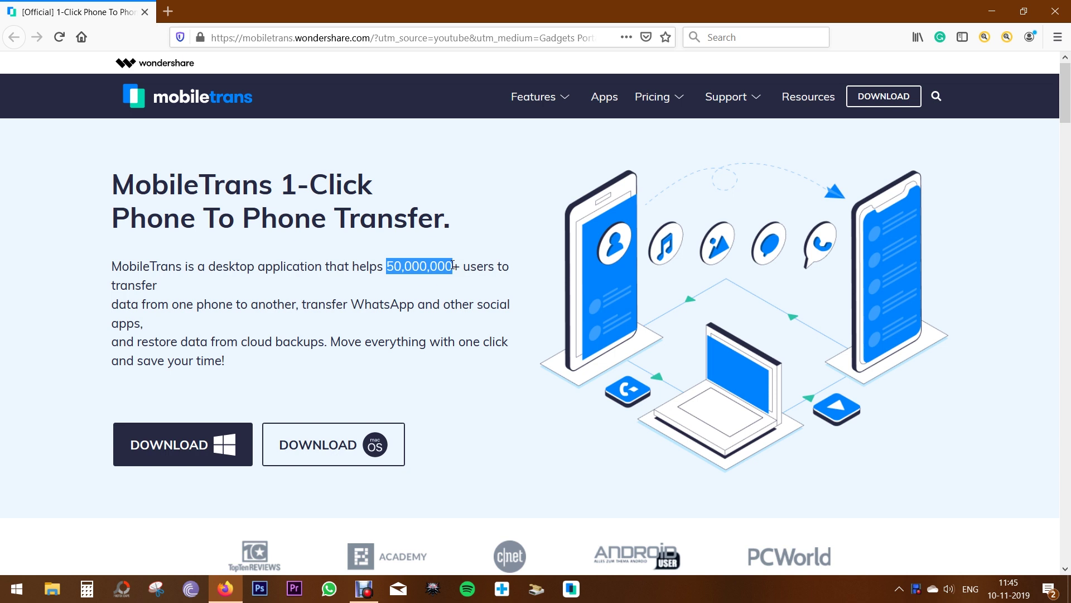
pyautogui.click(453, 265)
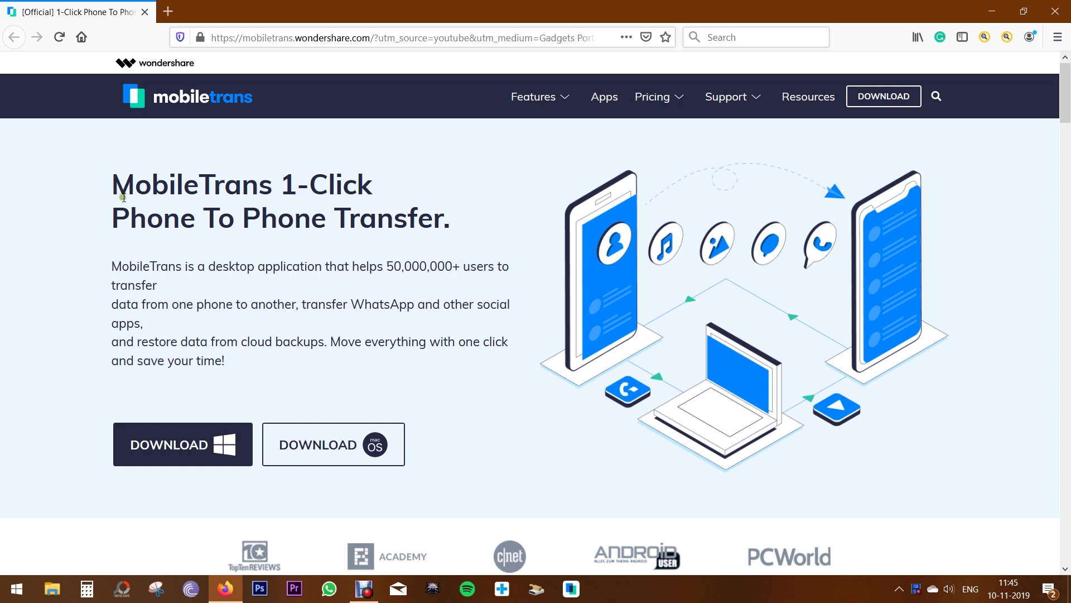
pyautogui.moveTo(113, 186); pyautogui.dragTo(270, 185)
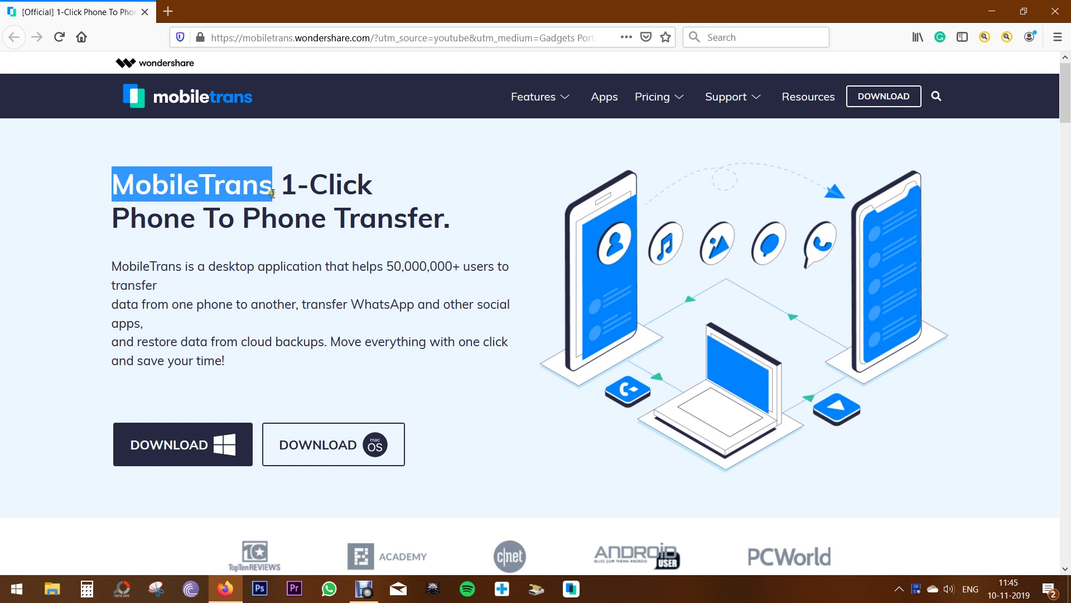
pyautogui.click(272, 194)
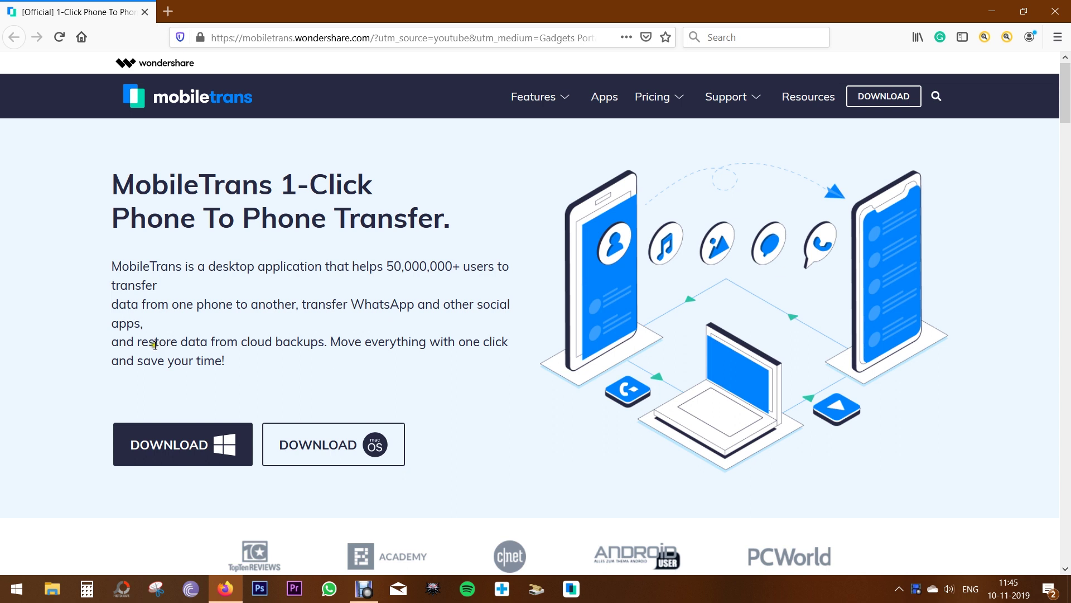
pyautogui.moveTo(138, 342); pyautogui.dragTo(181, 346)
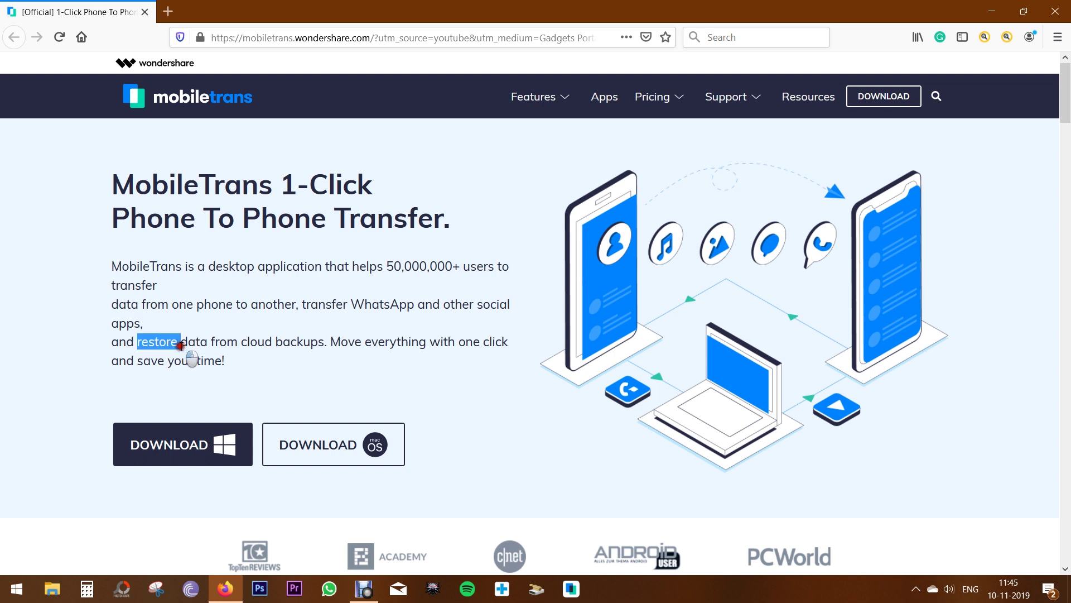
pyautogui.click(180, 345)
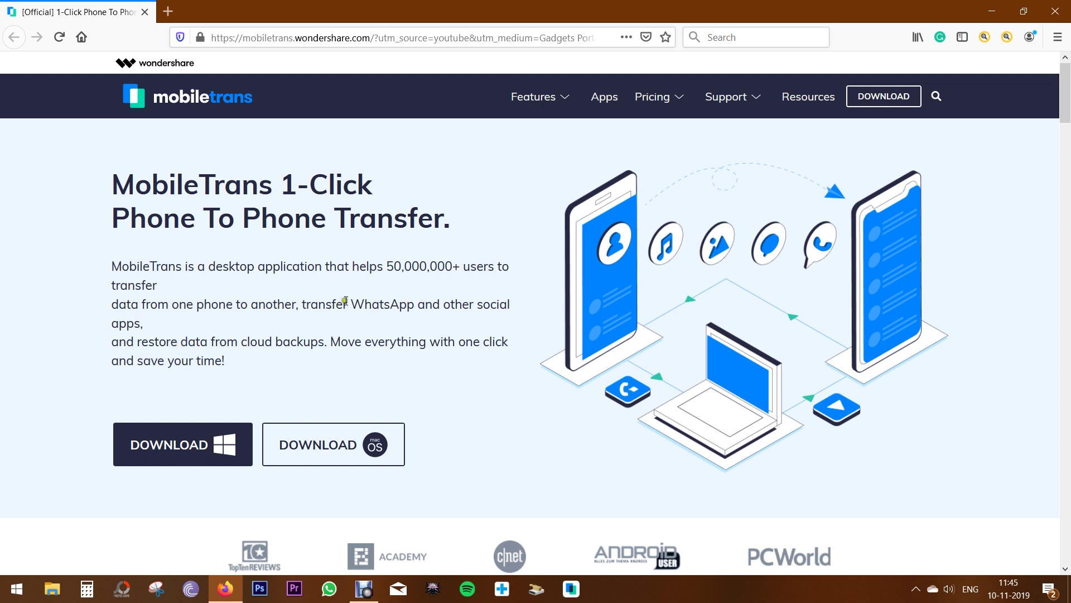
pyautogui.moveTo(350, 304); pyautogui.dragTo(413, 304)
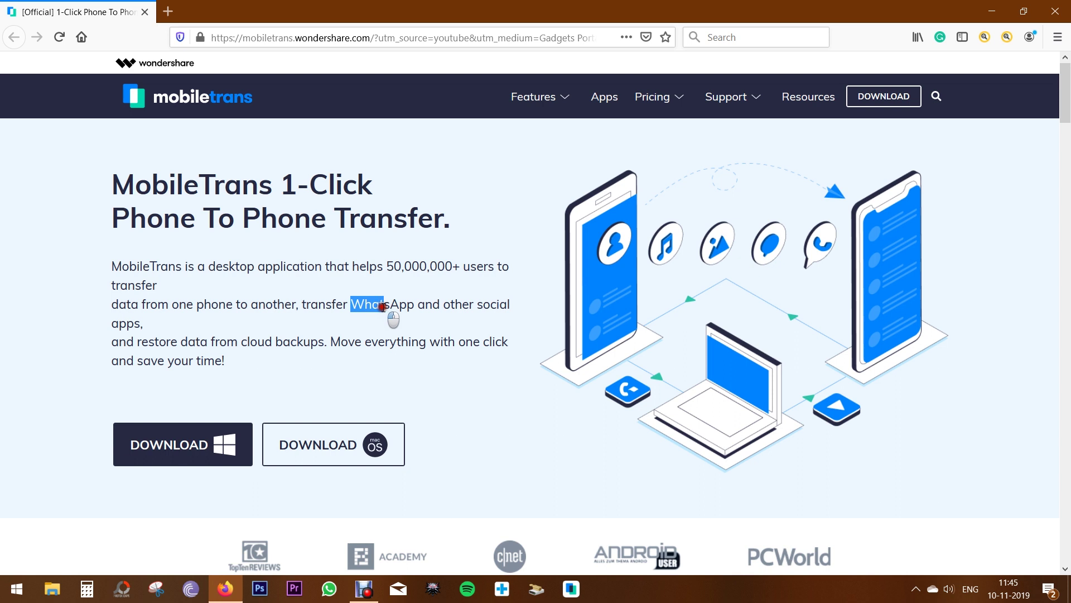
pyautogui.click(413, 305)
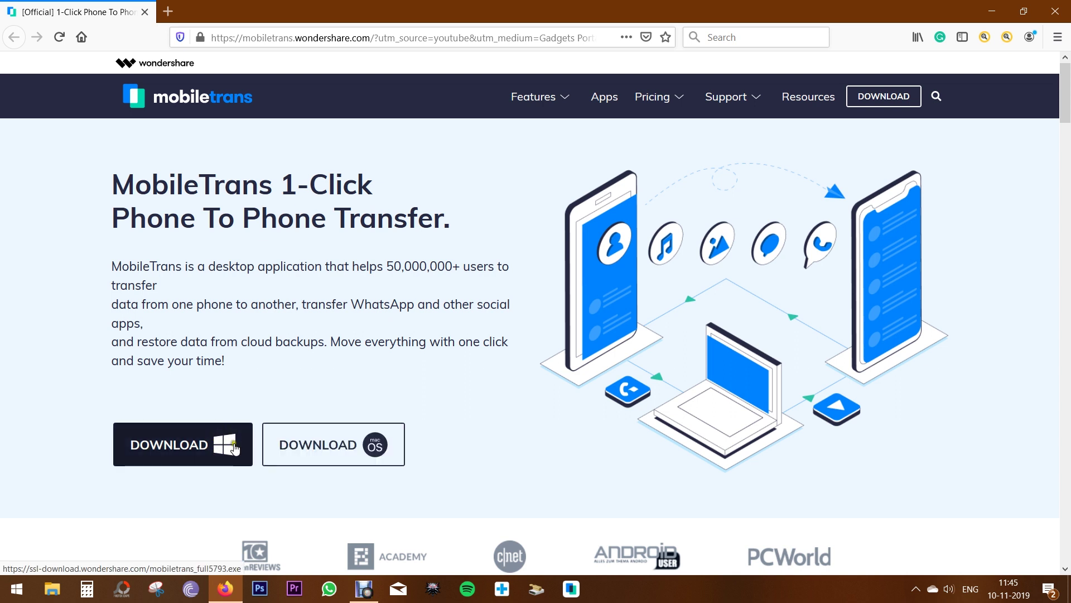
# - Scroll down and highlight the transferable data types and Windows phone support
pyautogui.scroll(-1, 545, 390)
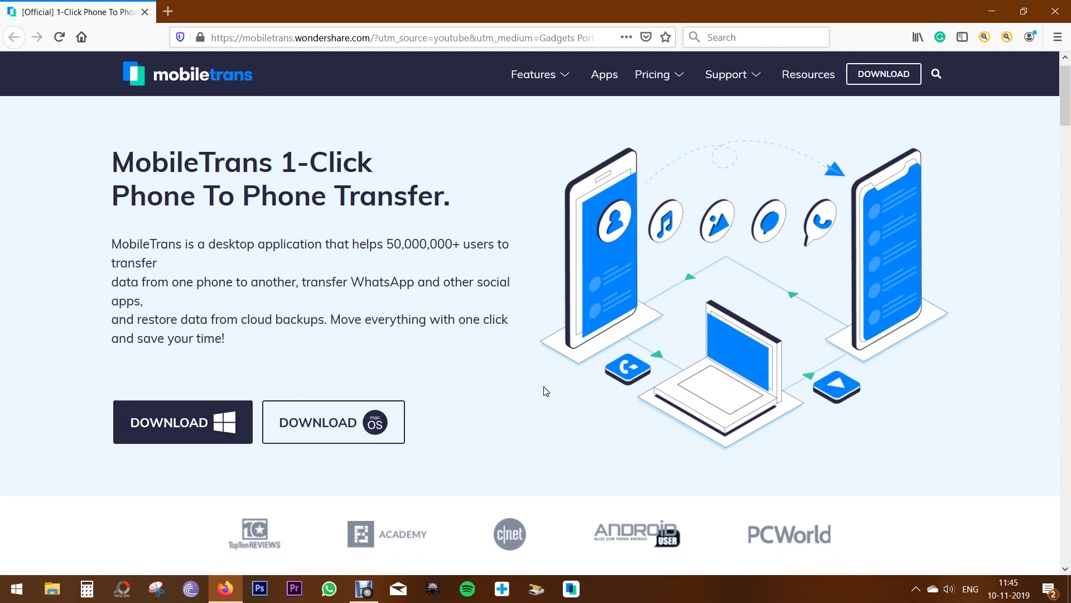
pyautogui.scroll(-2, 546, 390)
pyautogui.scroll(-3, 546, 391)
pyautogui.scroll(-2, 546, 391)
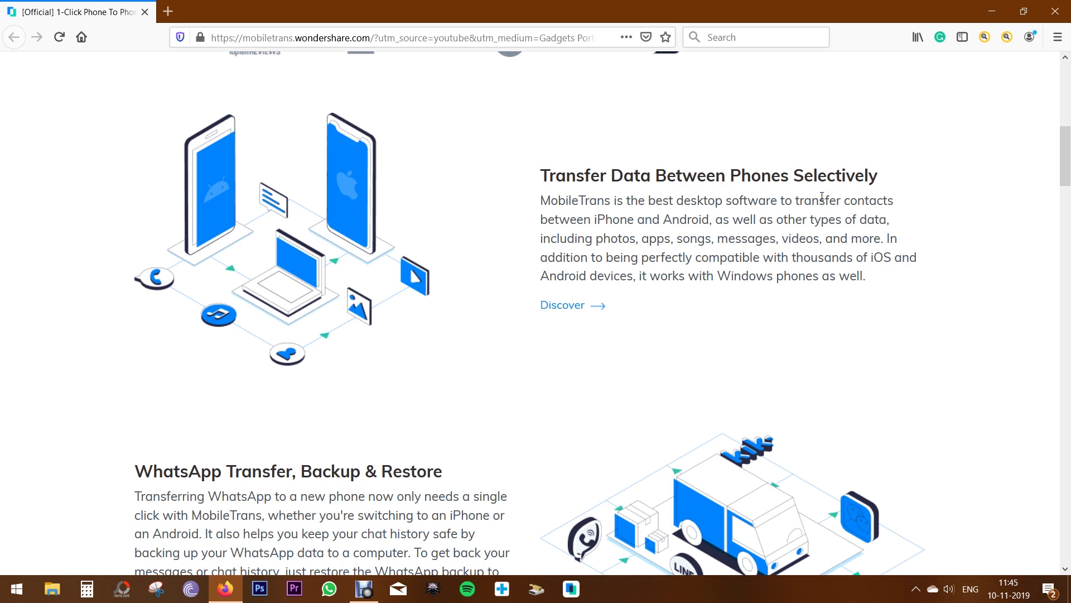
pyautogui.moveTo(596, 239); pyautogui.dragTo(874, 246)
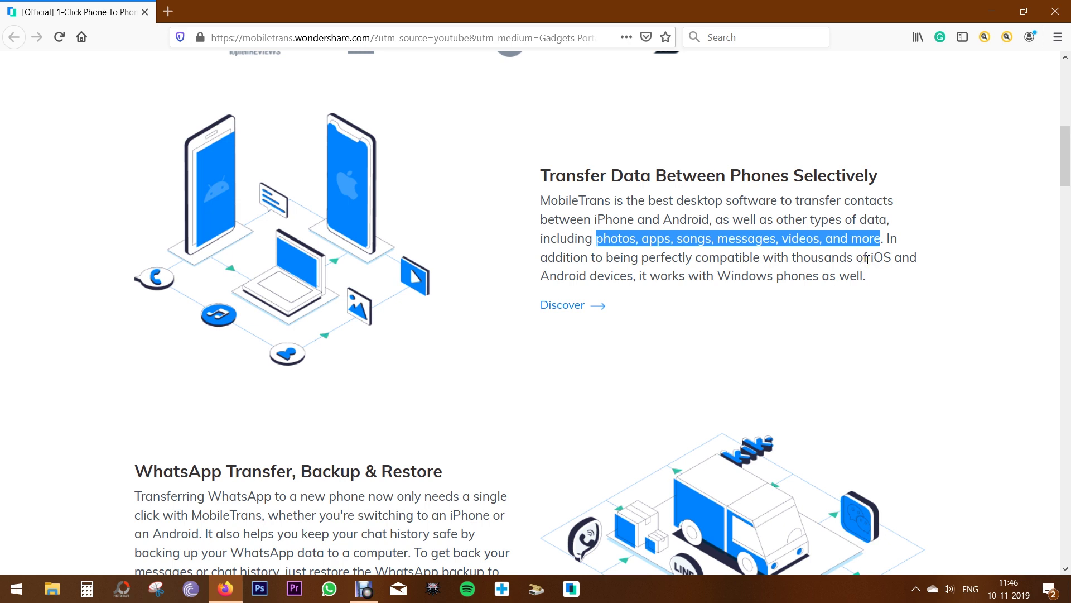
pyautogui.click(868, 259)
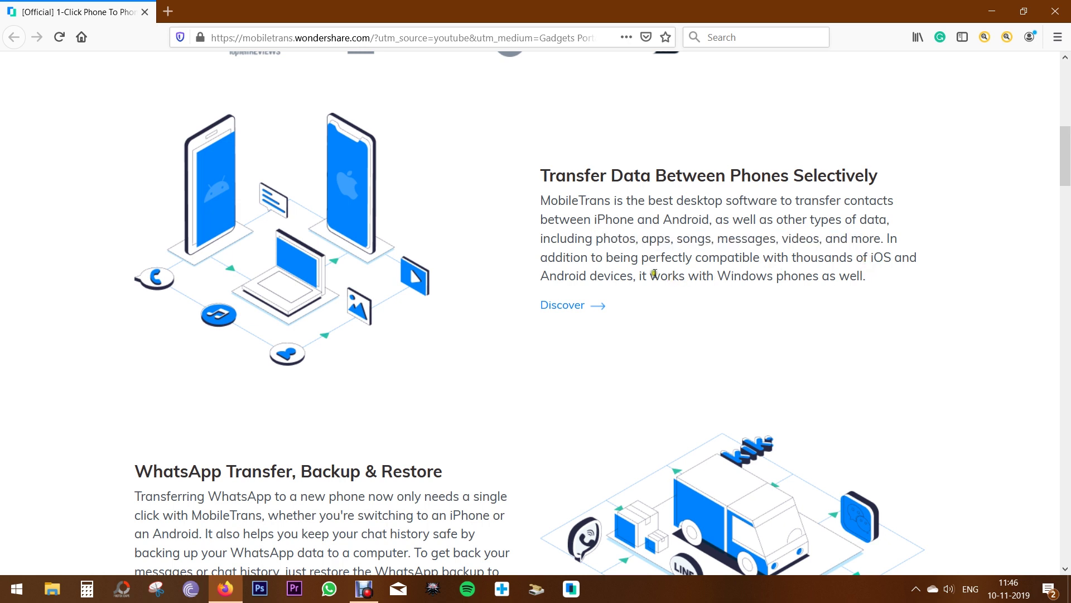
pyautogui.moveTo(638, 275); pyautogui.dragTo(862, 275)
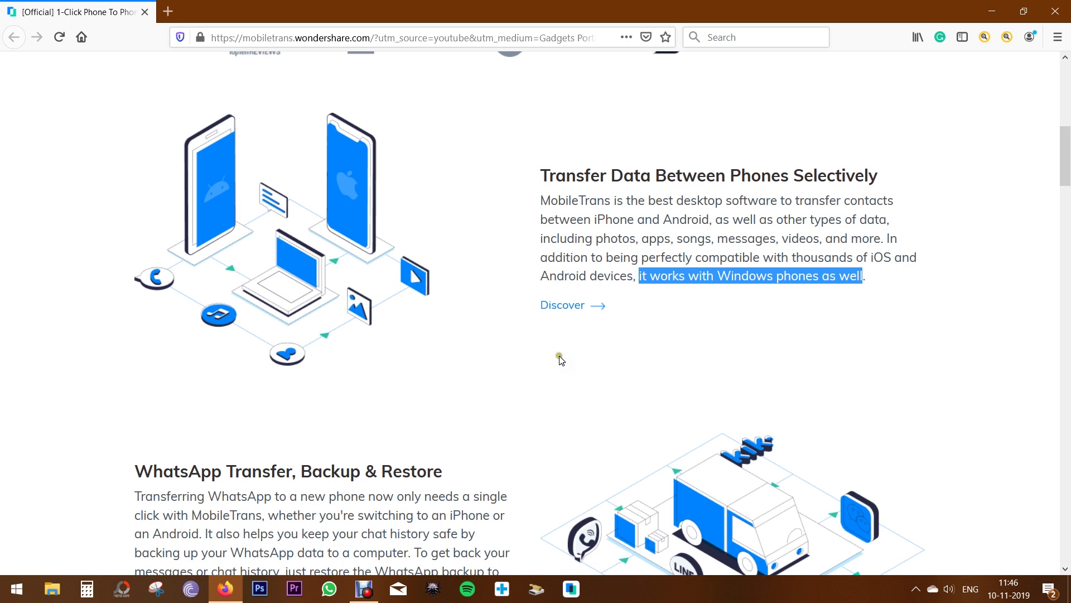
# - Scroll to Restore a Backup, highlight 'iTunes backup', then minimize Firefox
pyautogui.scroll(-2, 563, 346)
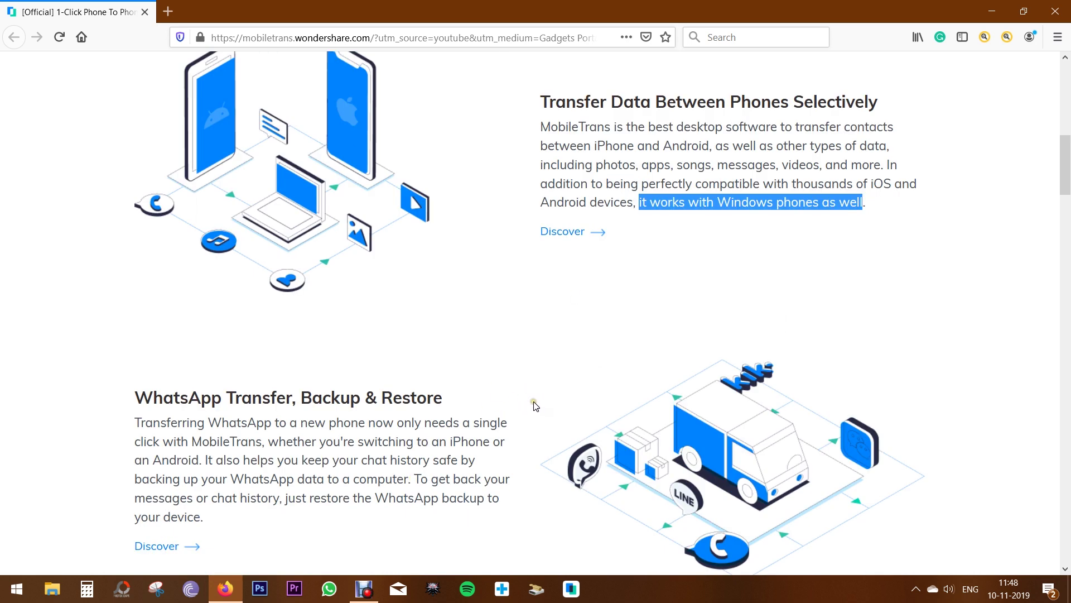
pyautogui.moveTo(229, 392); pyautogui.dragTo(454, 397)
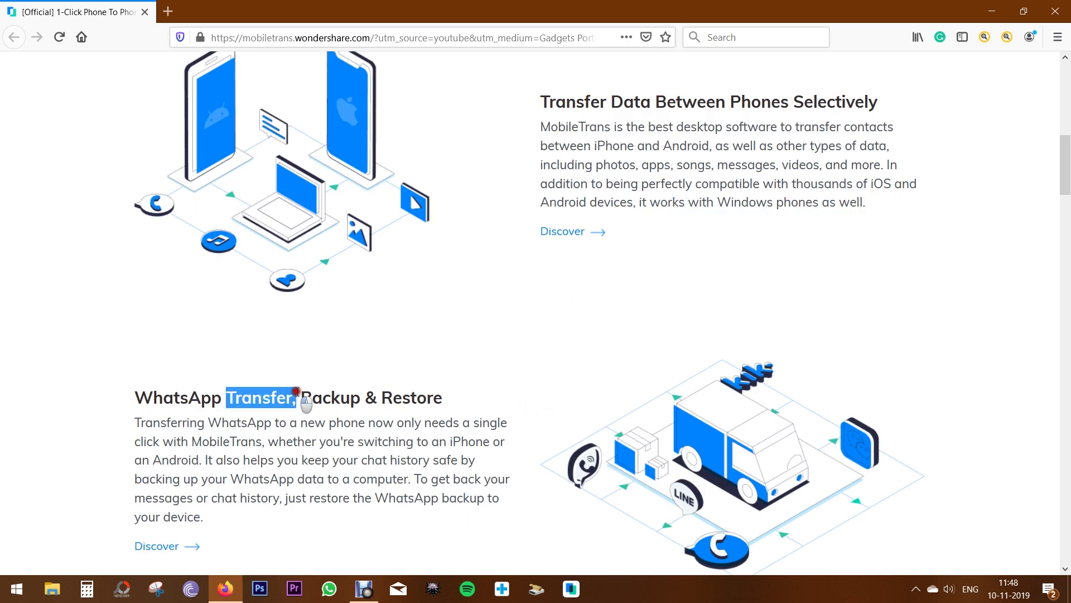
pyautogui.scroll(-1, 461, 400)
pyautogui.scroll(-2, 461, 400)
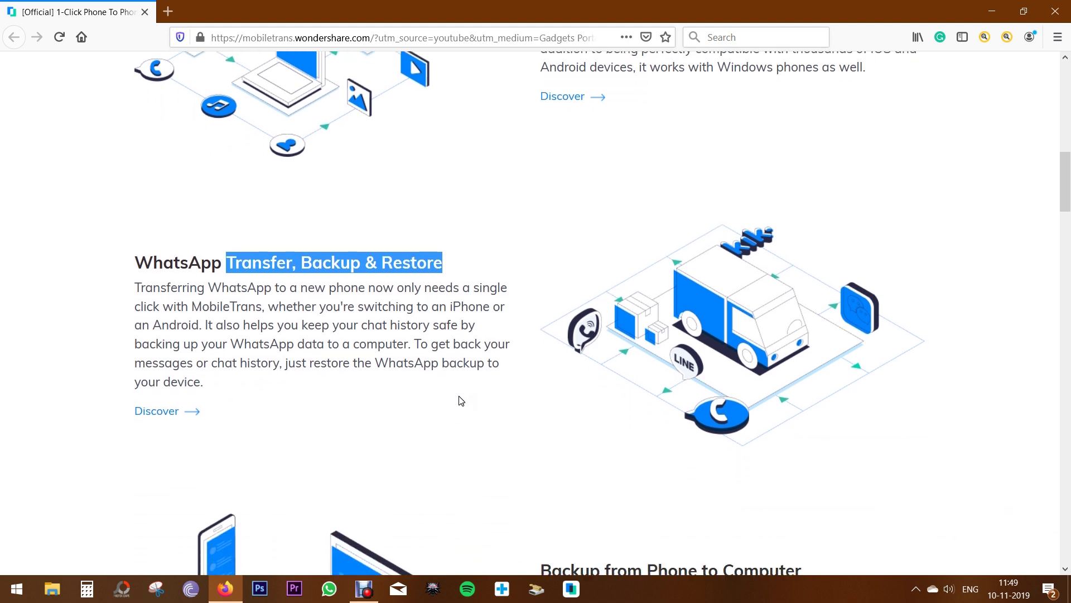
pyautogui.scroll(-3, 461, 400)
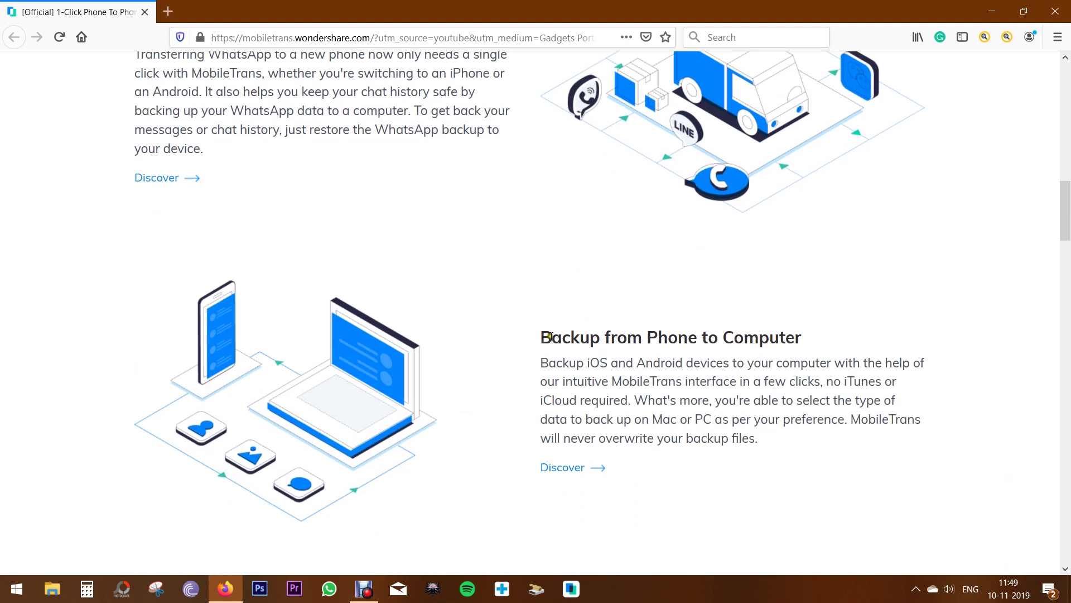
pyautogui.scroll(-2, 791, 328)
pyautogui.scroll(-6, 795, 328)
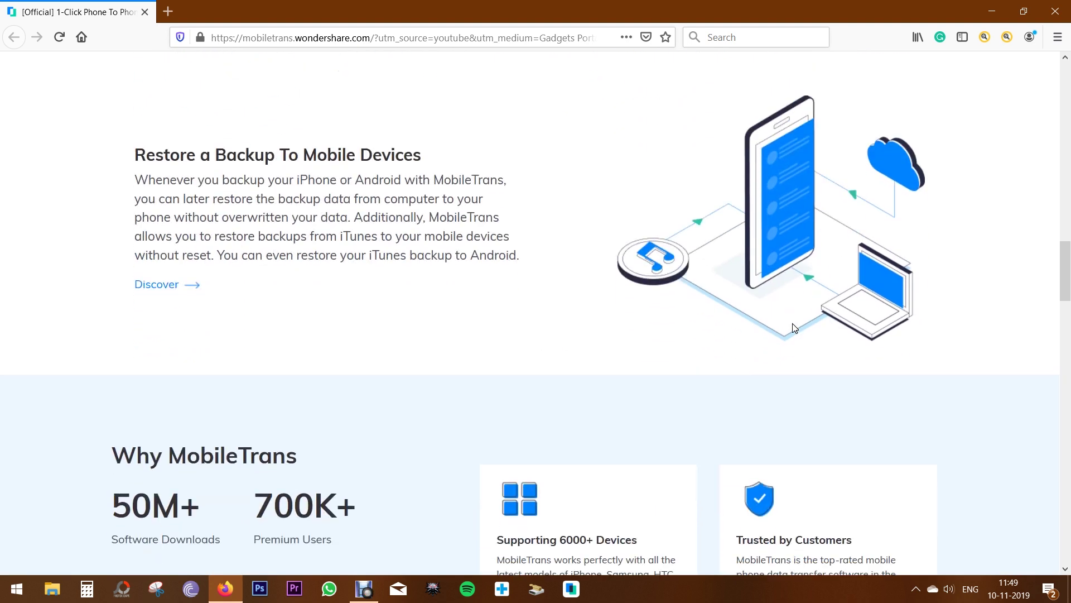
pyautogui.click(740, 341)
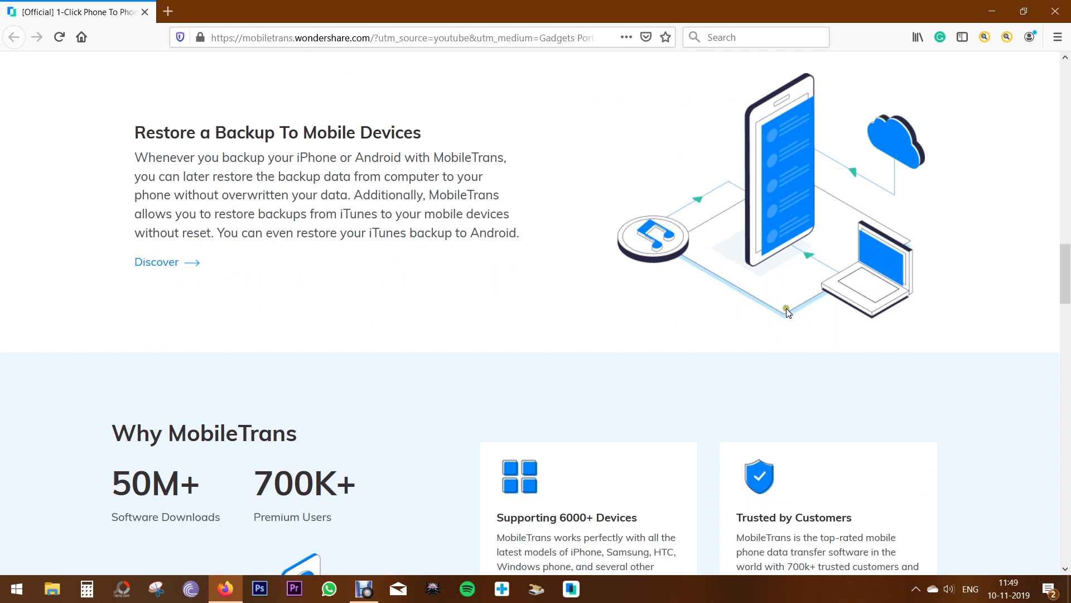
pyautogui.moveTo(367, 234); pyautogui.dragTo(448, 234)
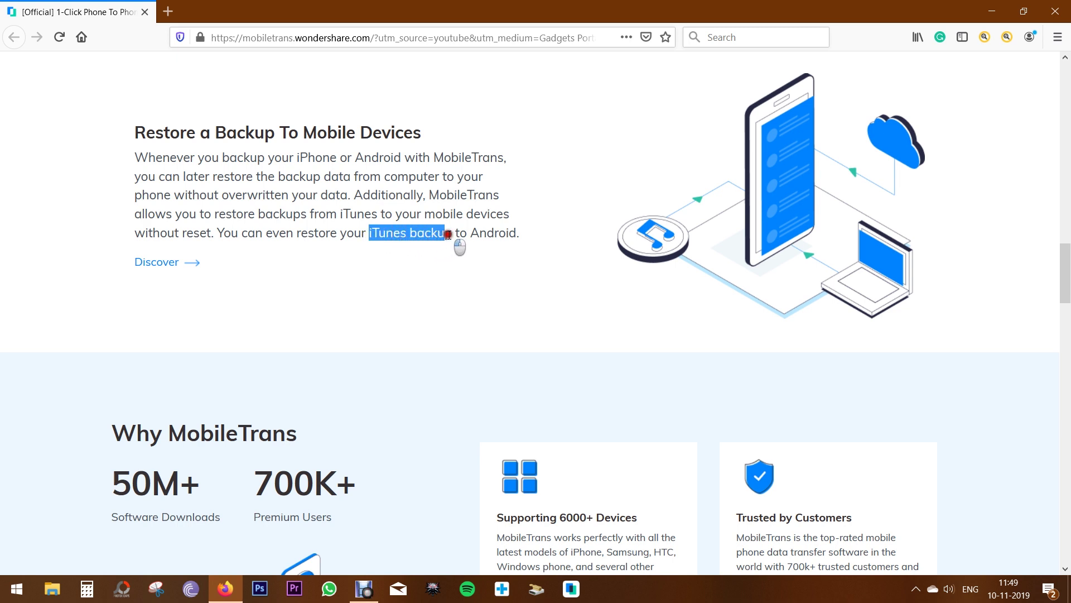
pyautogui.moveTo(448, 234); pyautogui.dragTo(452, 234)
pyautogui.click(456, 259)
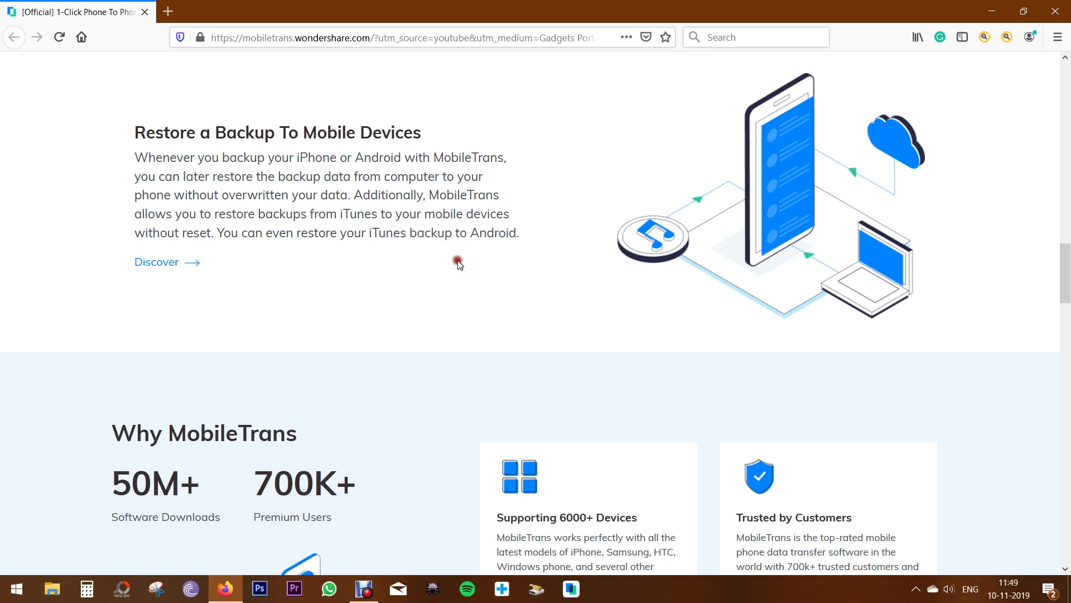
pyautogui.click(992, 8)
pyautogui.click(571, 588)
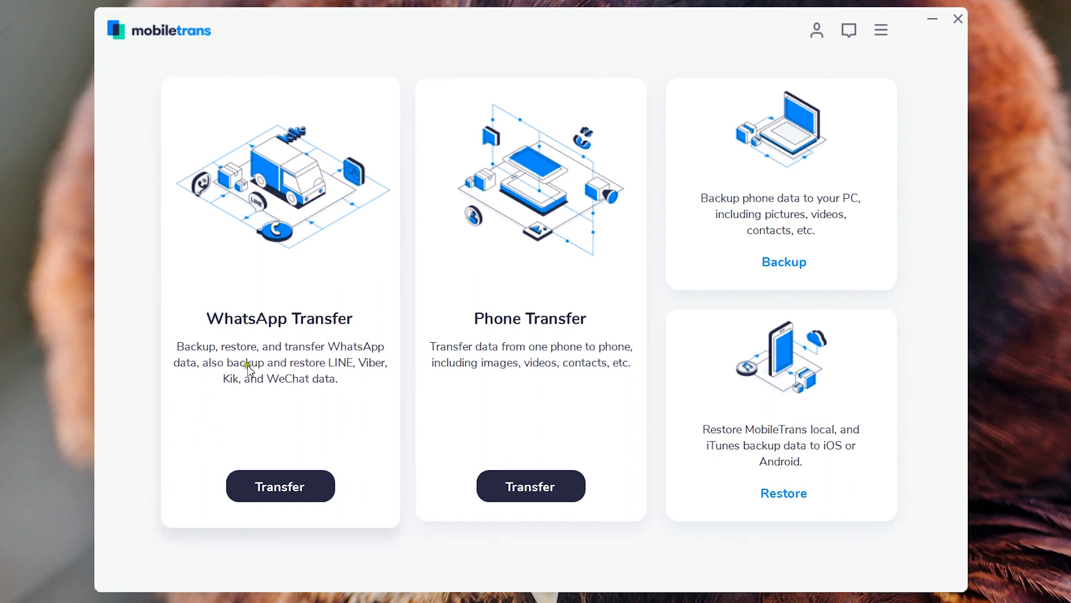
pyautogui.click(279, 487)
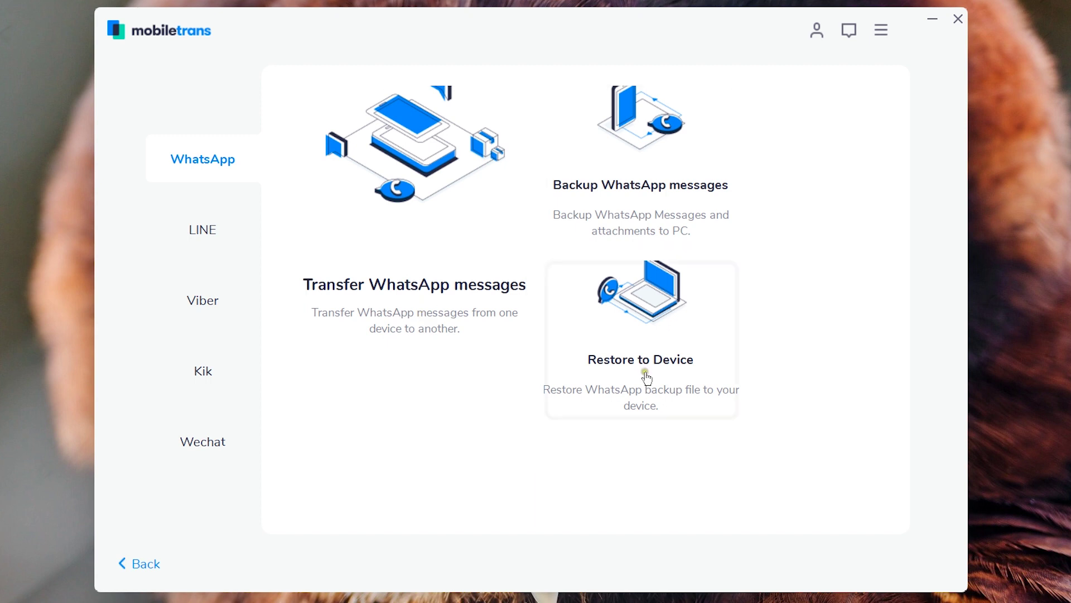
pyautogui.click(425, 250)
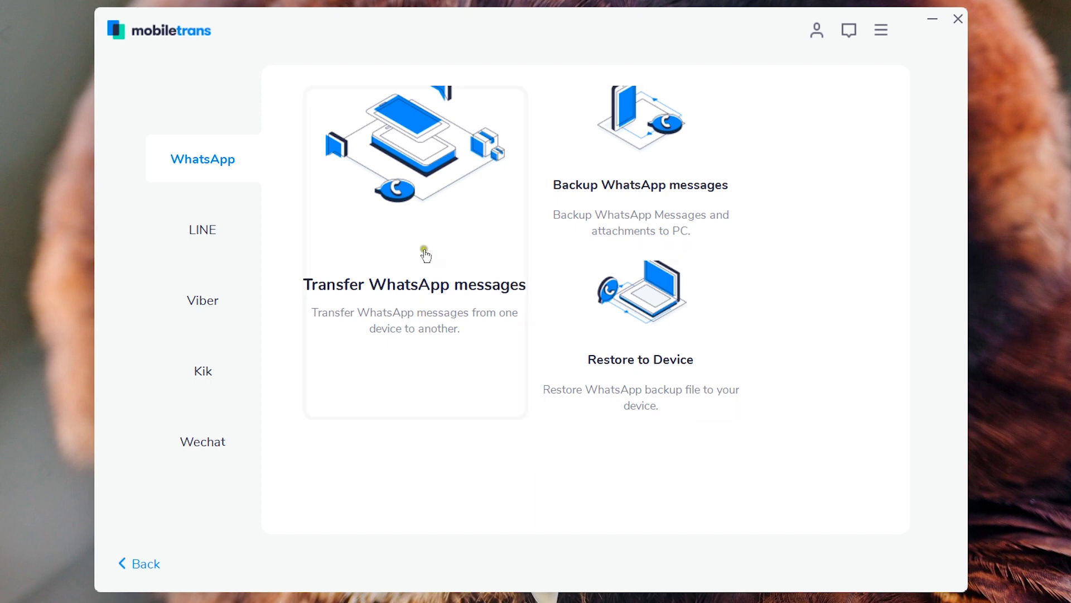
# - Start the WhatsApp message transfer, bringing up the Samsung USB debugging steps
pyautogui.click(415, 191)
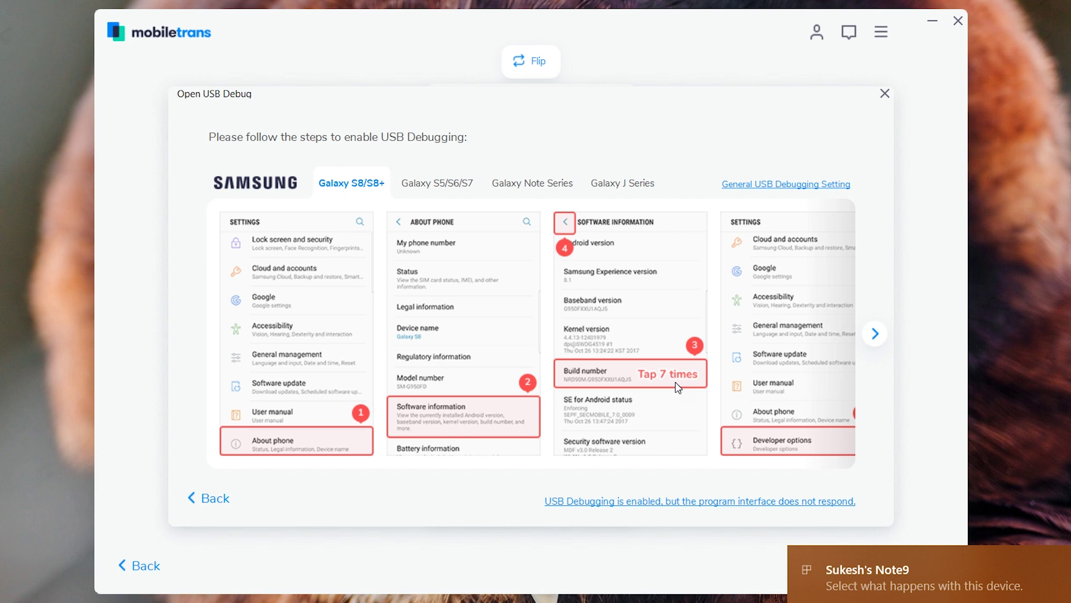
# - Close the USB debugging guide once debugging is enabled on the Samsung
pyautogui.click(637, 381)
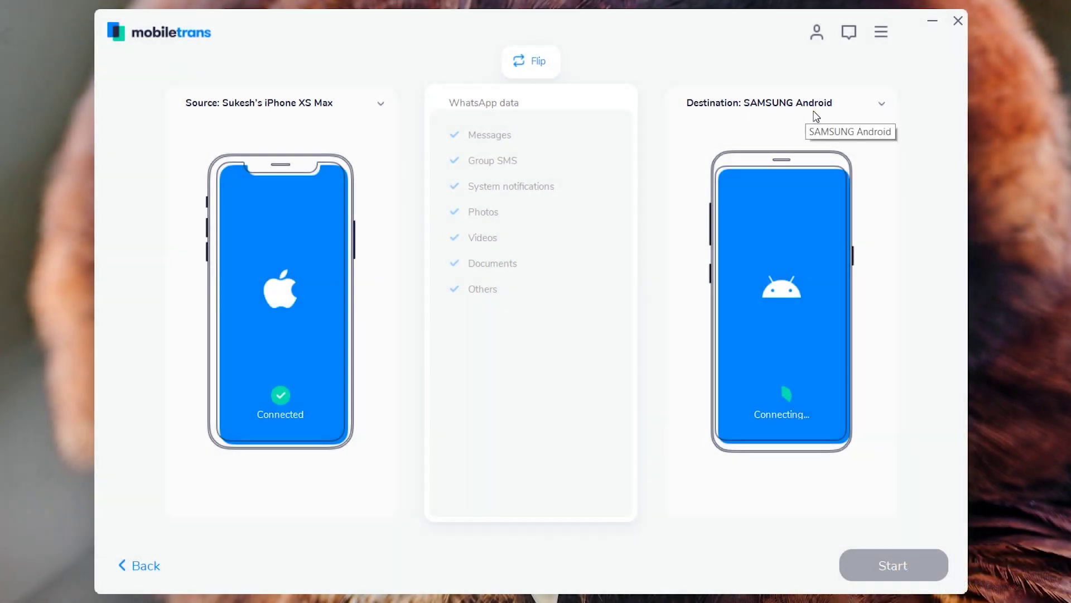
# - Flip the WhatsApp transfer direction so the Samsung sends to the iPhone XS Max
pyautogui.click(813, 95)
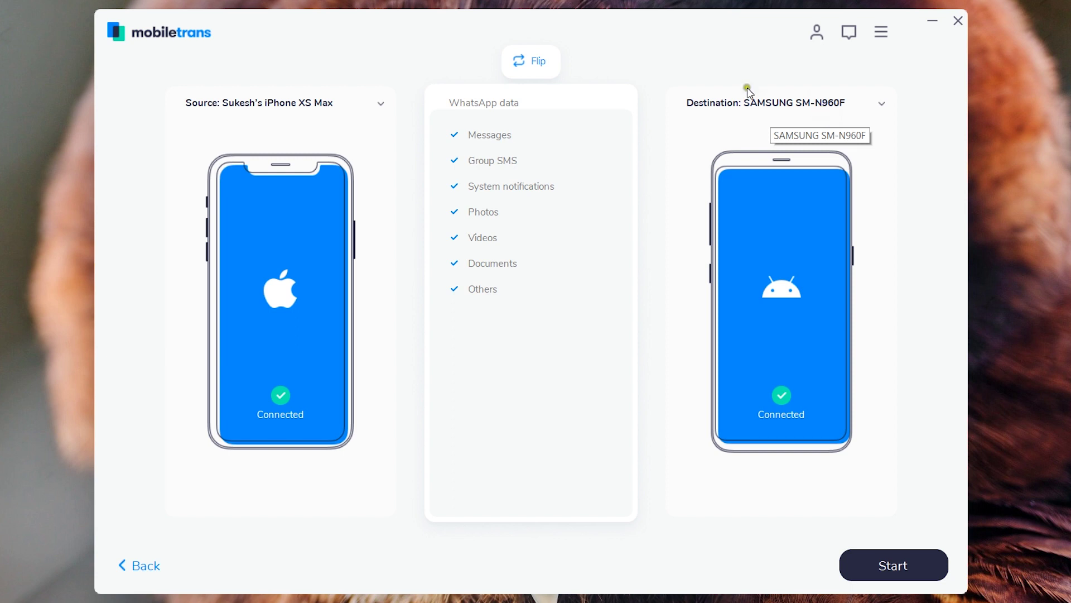
pyautogui.click(545, 64)
pyautogui.click(523, 63)
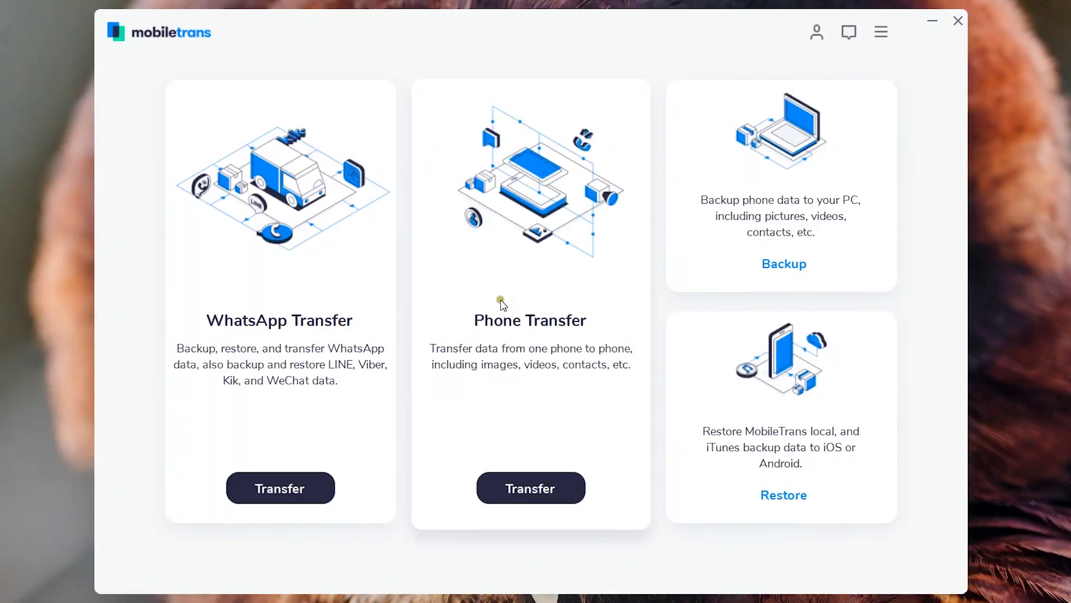
# - Open Phone Transfer, leave Contact blacklist unticked, and flip so the Samsung is the source
pyautogui.click(552, 489)
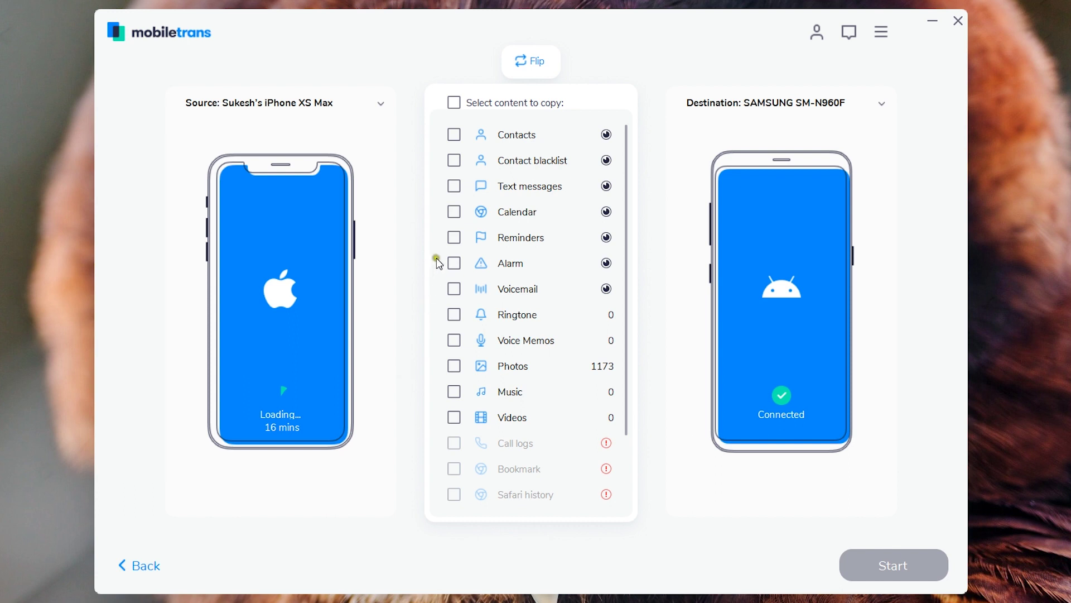
pyautogui.click(455, 162)
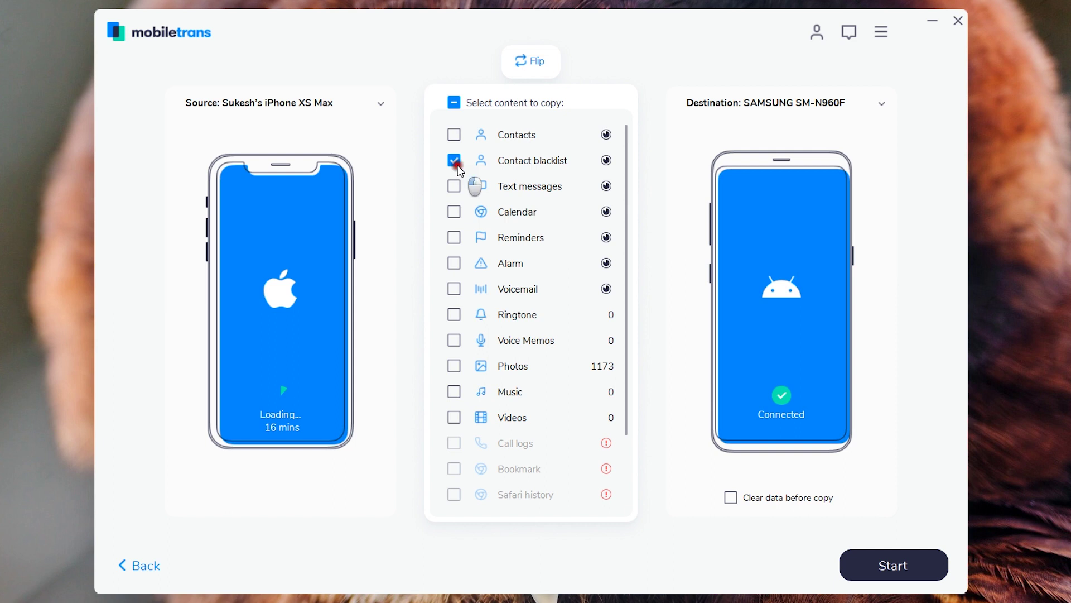
pyautogui.click(458, 165)
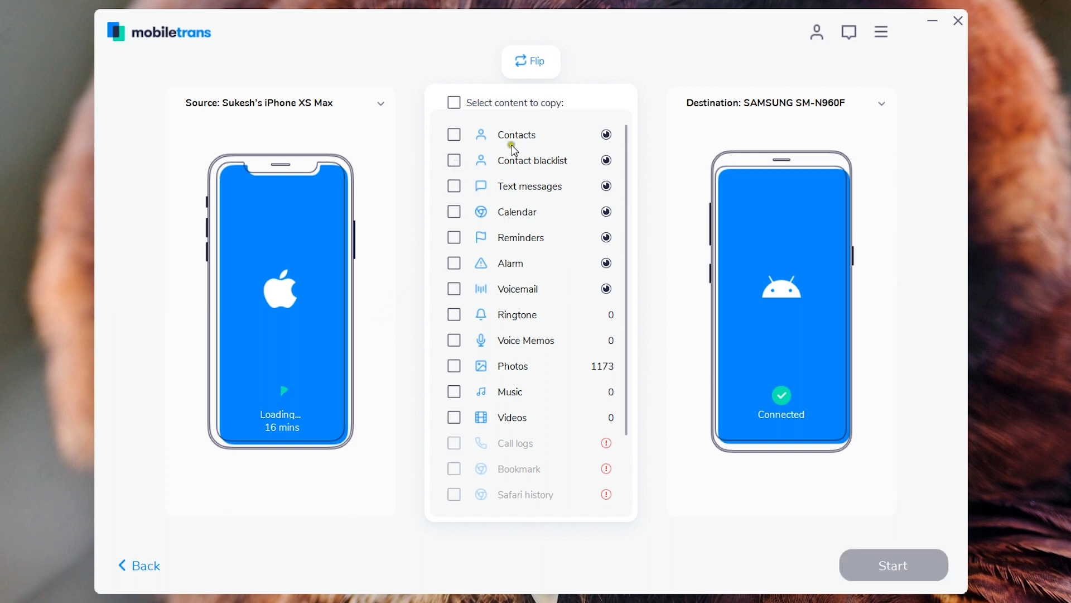
pyautogui.click(520, 67)
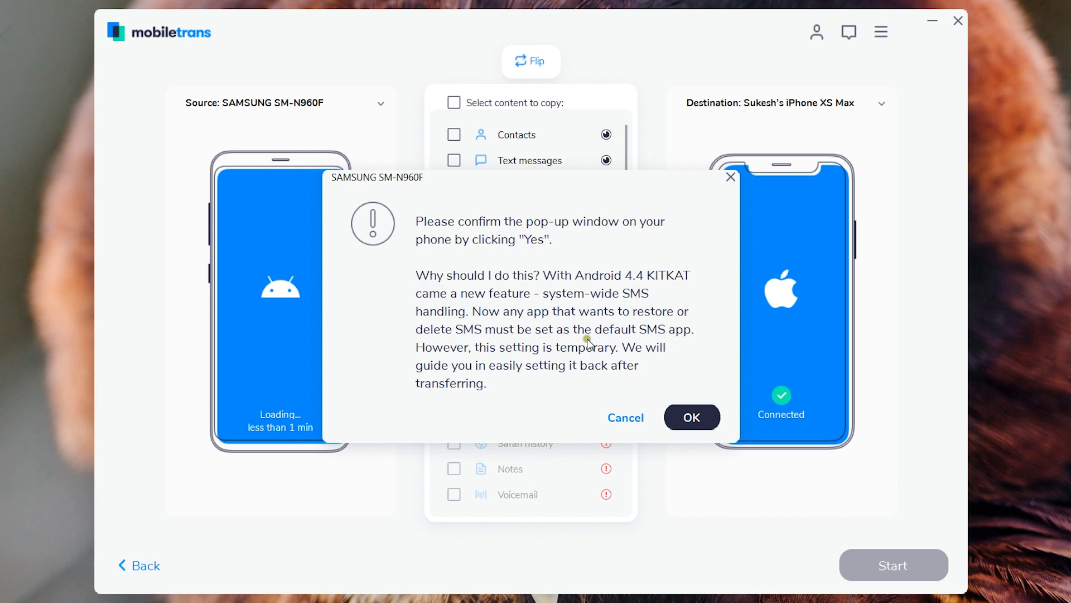
# - Confirm both SMS app dialogs so the Samsung's contents, including 868 contacts, load
pyautogui.click(672, 416)
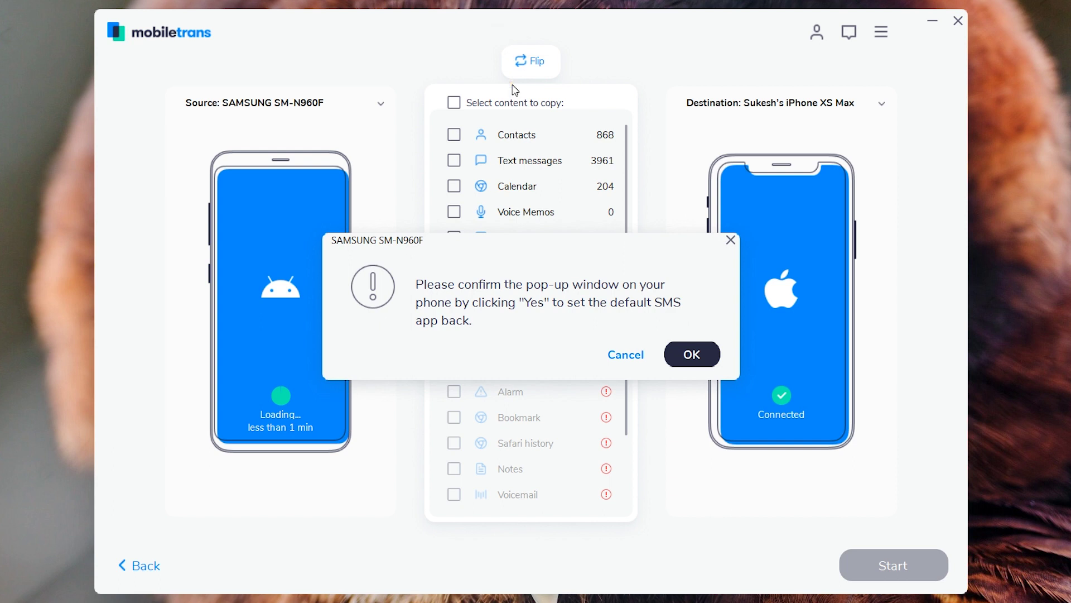
pyautogui.click(694, 360)
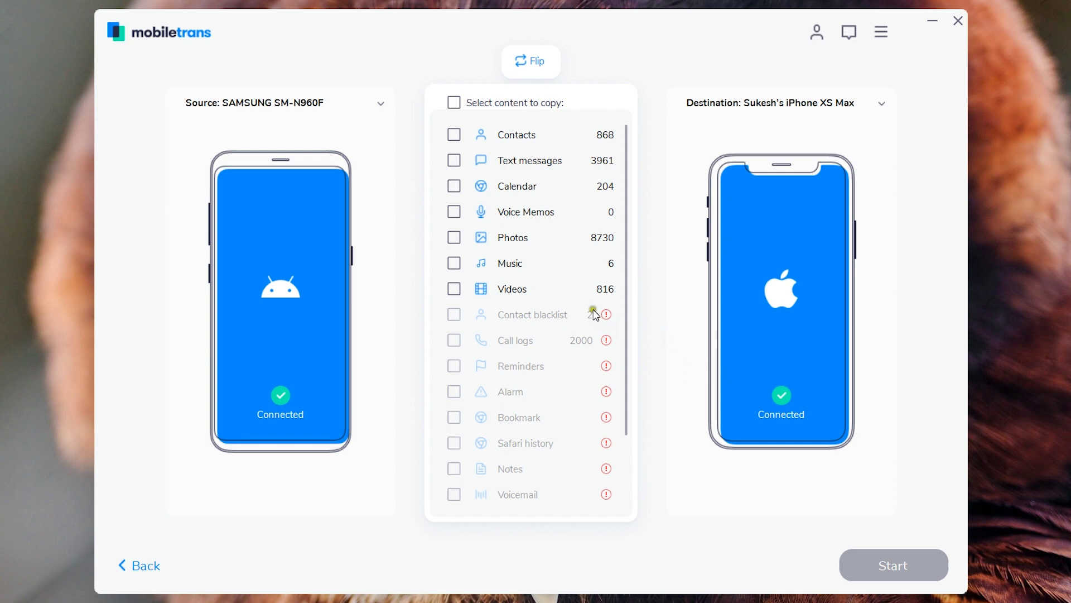
pyautogui.click(591, 275)
# - Set the iPhone XS Max as source and tick Contacts, Text messages and Calendar
pyautogui.click(740, 120)
pyautogui.click(348, 103)
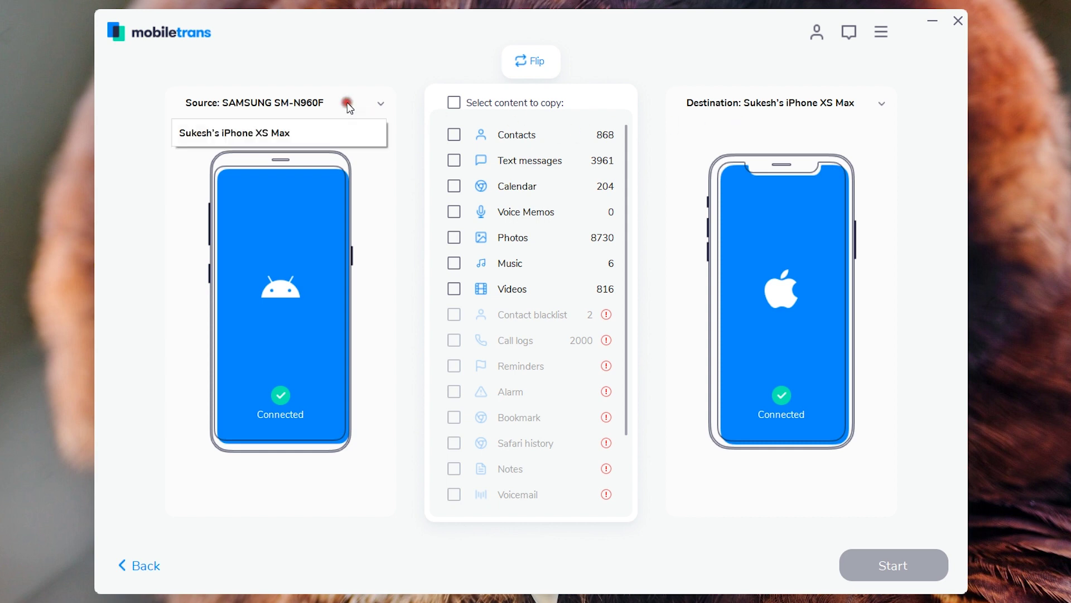
pyautogui.click(334, 135)
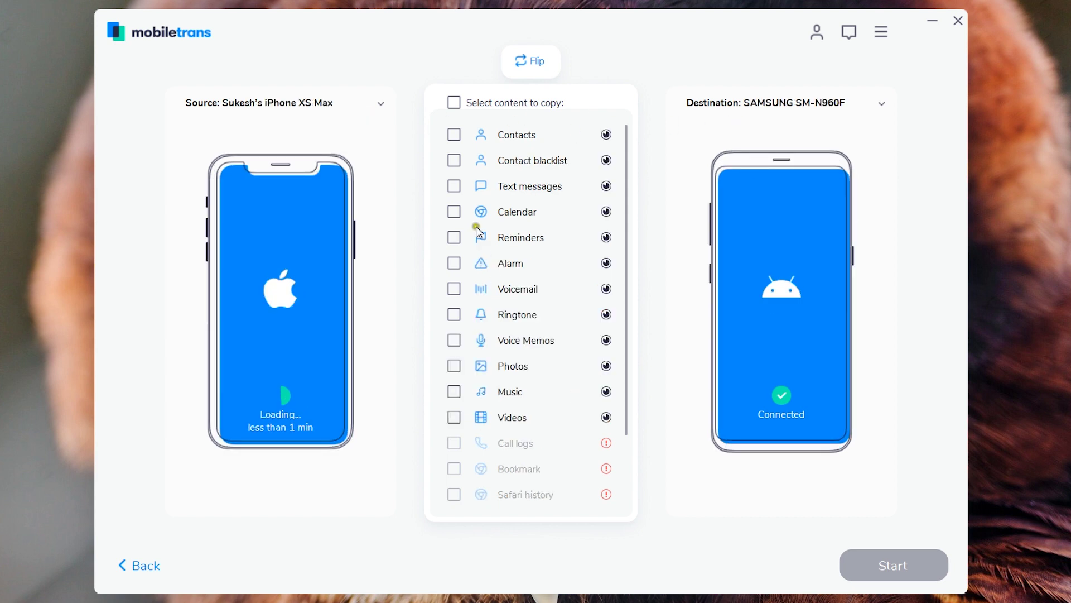
pyautogui.click(455, 135)
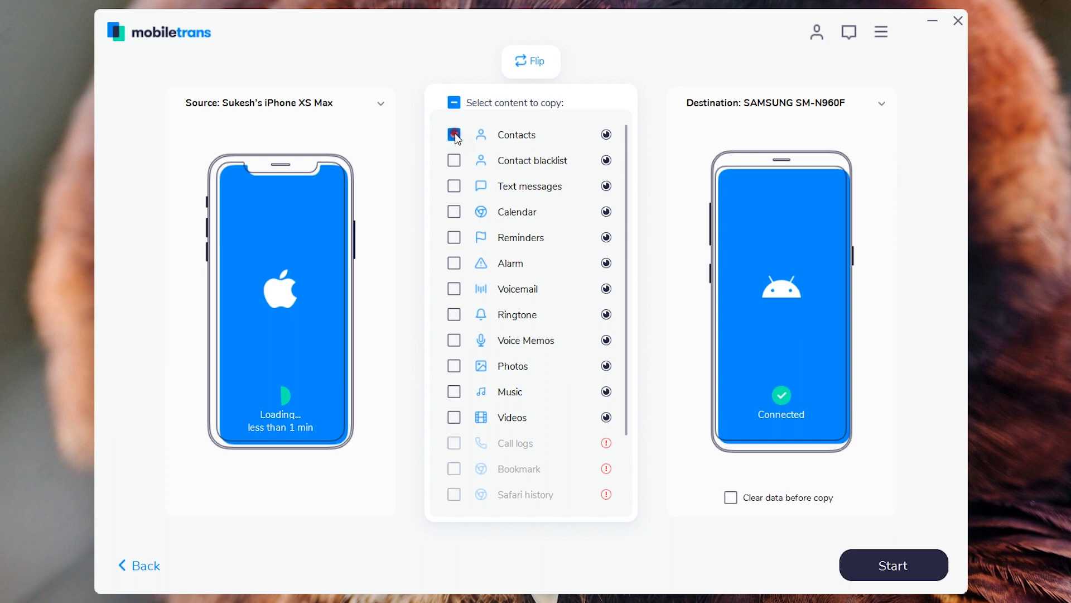
pyautogui.click(454, 186)
pyautogui.click(455, 212)
# - Cancel clearing the Samsung's data and start the transfer
pyautogui.click(731, 497)
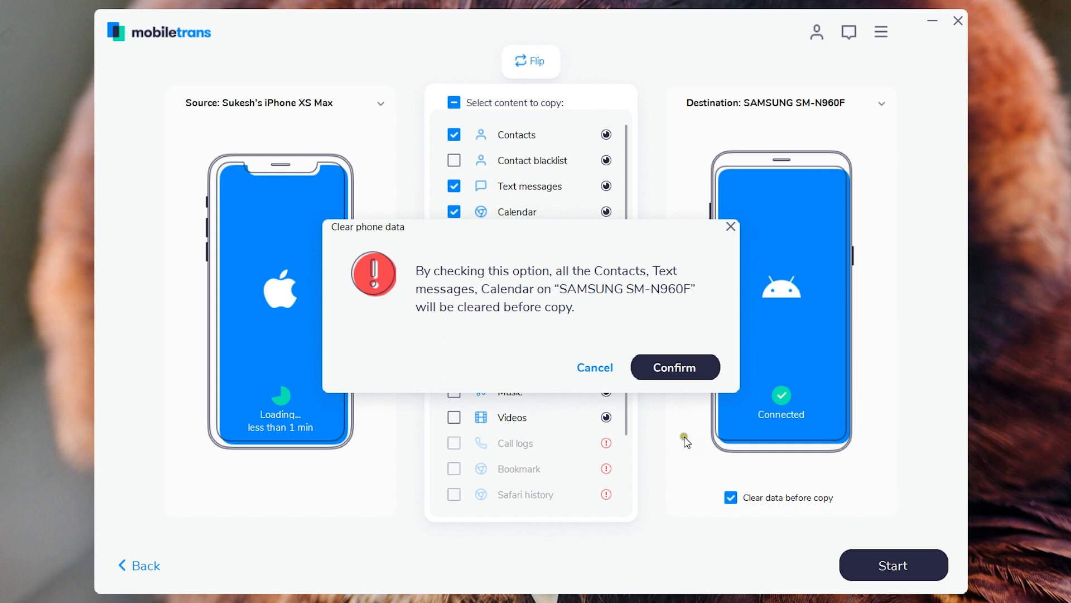
pyautogui.click(596, 369)
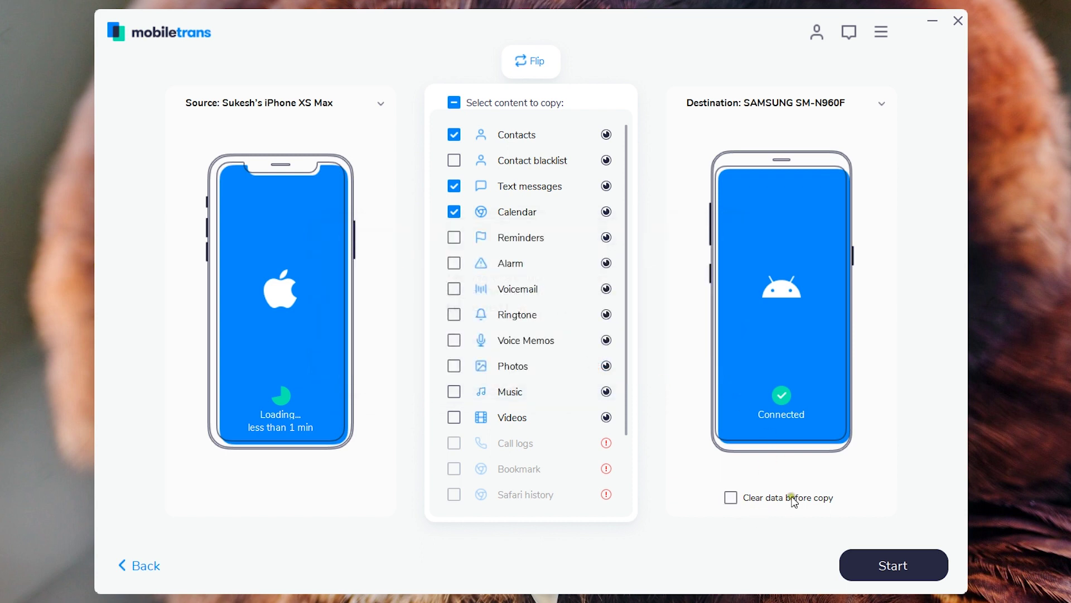
pyautogui.click(899, 569)
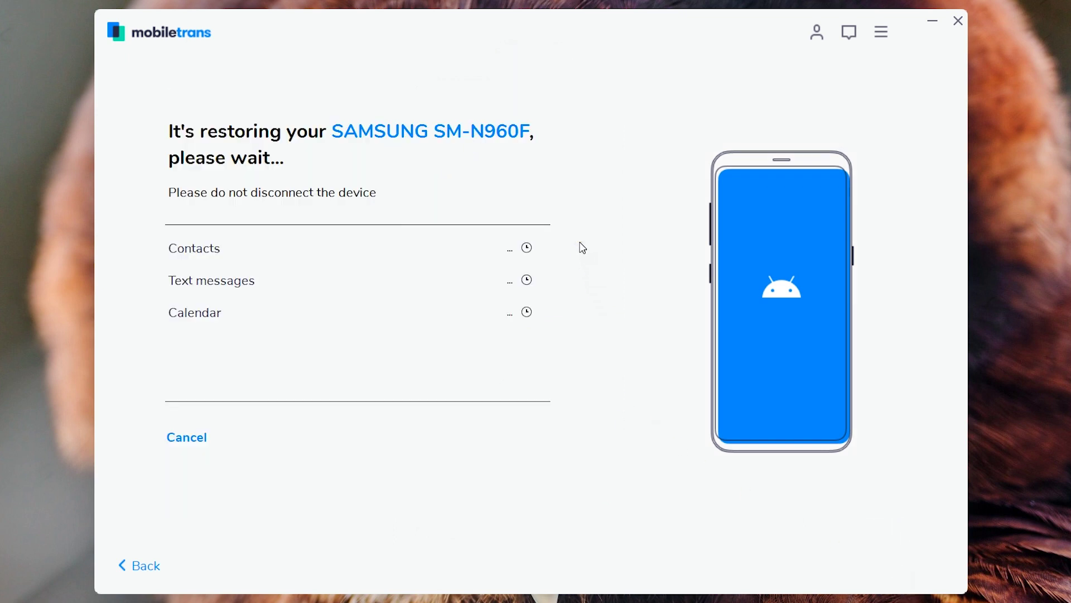
# - Allow SMS access during the restore and let it finish back at the main menu
pyautogui.click(692, 415)
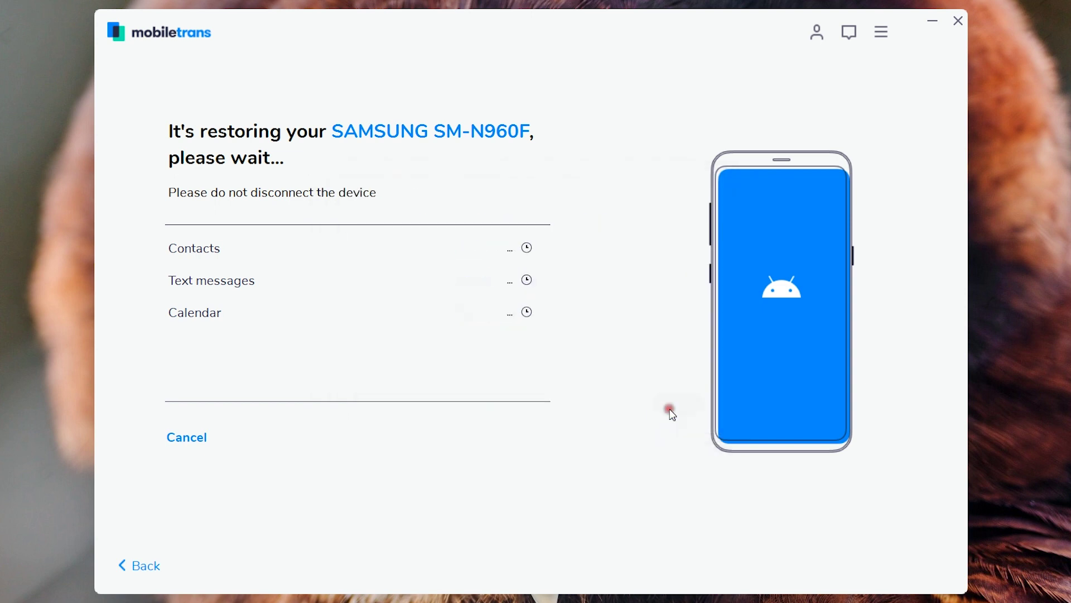
pyautogui.click(597, 293)
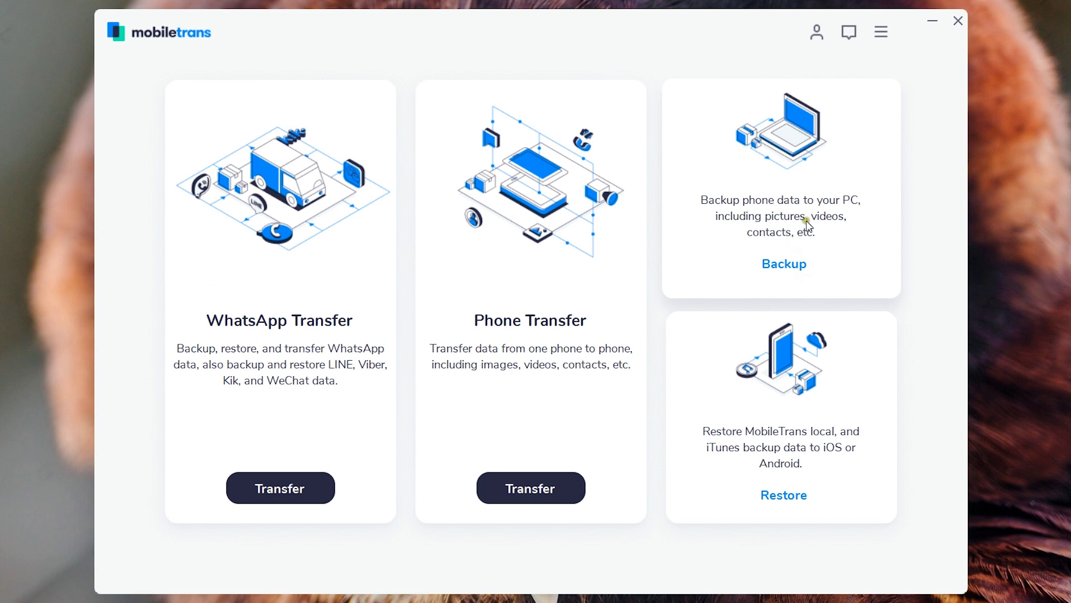
# - Preview Backup with the Samsung as source, then Restore from an iTunes backup file
pyautogui.click(792, 167)
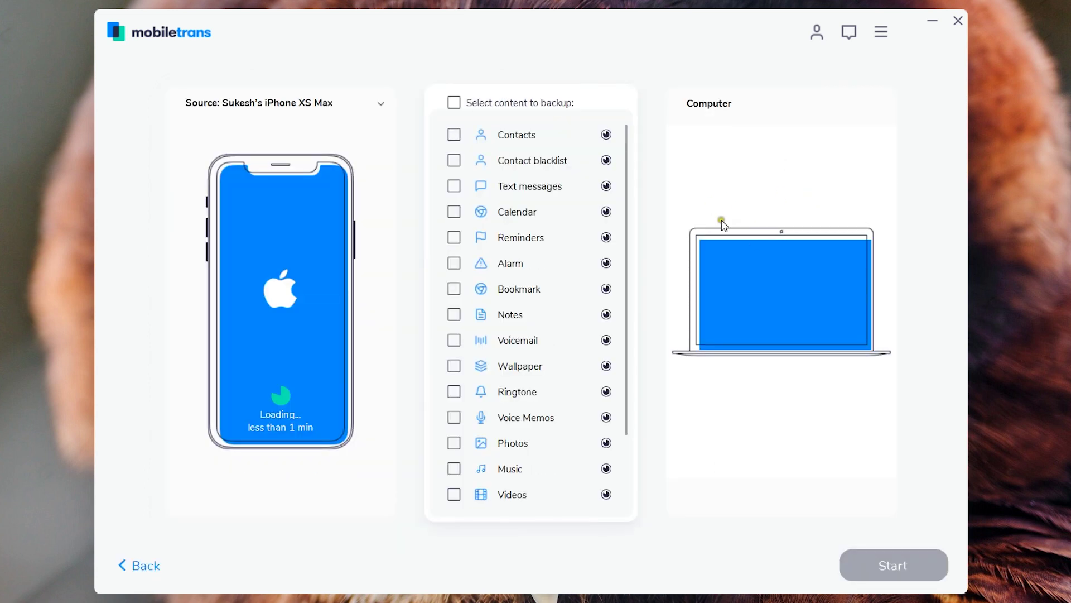
pyautogui.click(323, 104)
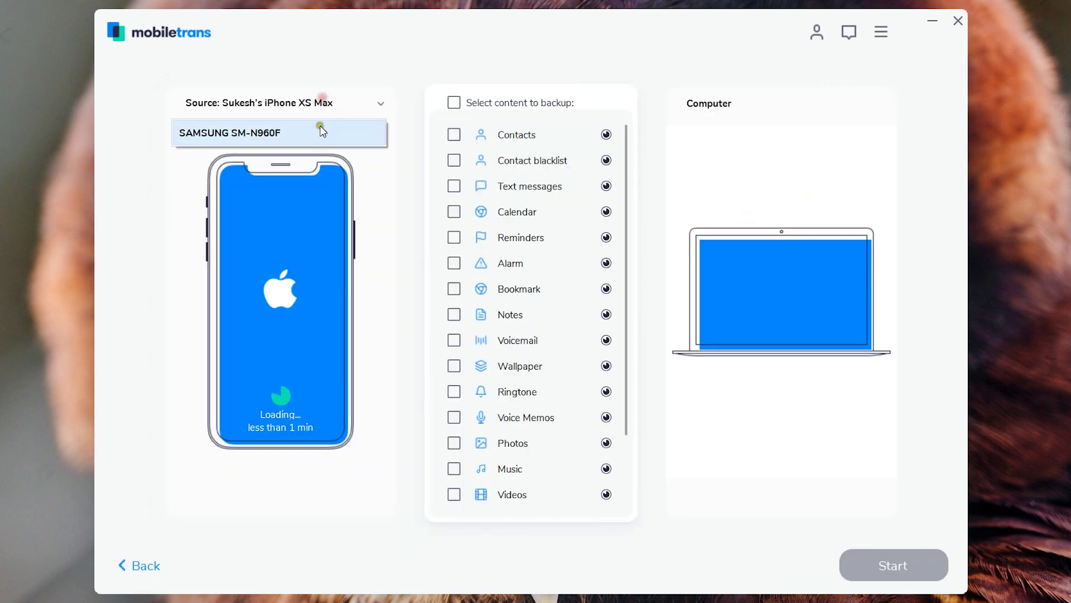
pyautogui.click(320, 134)
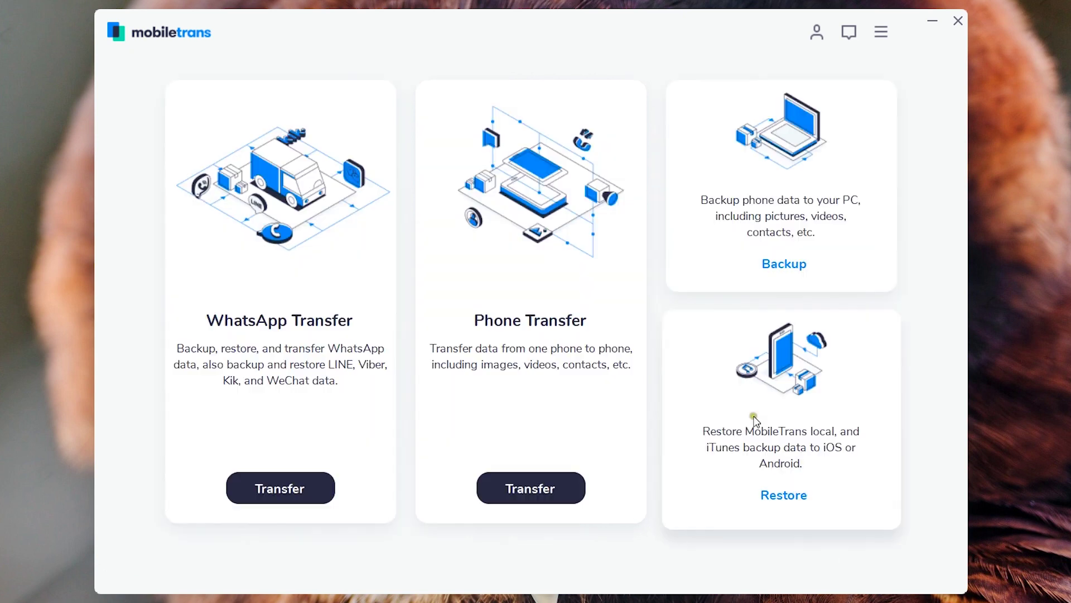
pyautogui.click(755, 417)
pyautogui.click(274, 352)
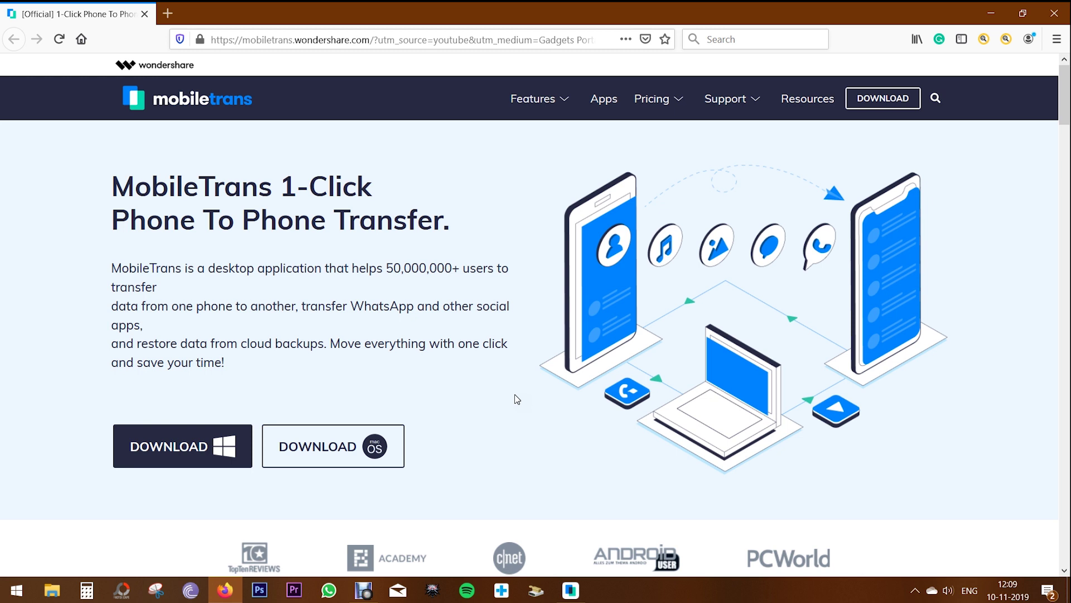
pyautogui.moveTo(658, 98)
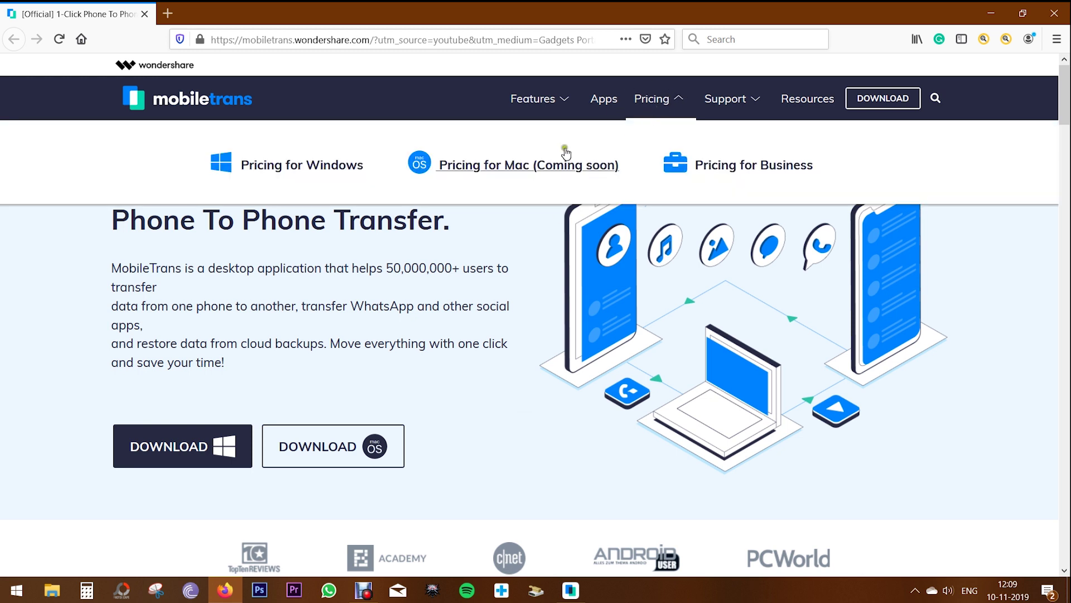
# - Show MobileTrans's Windows individual pricing with lifetime prices instead of yearly ones
pyautogui.click(291, 169)
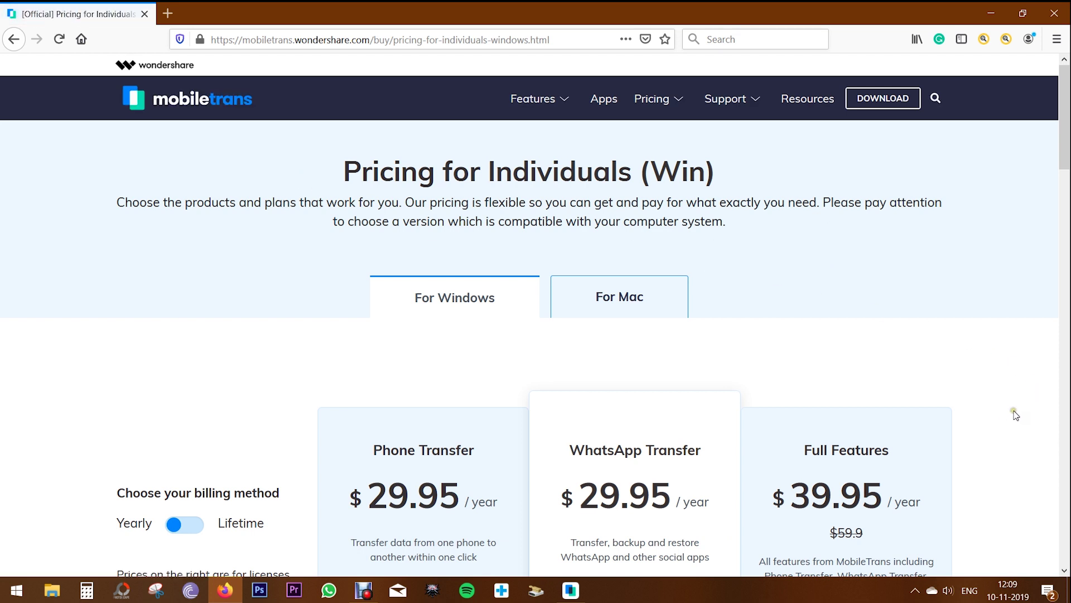
pyautogui.scroll(-3, 1017, 416)
pyautogui.scroll(-2, 1016, 416)
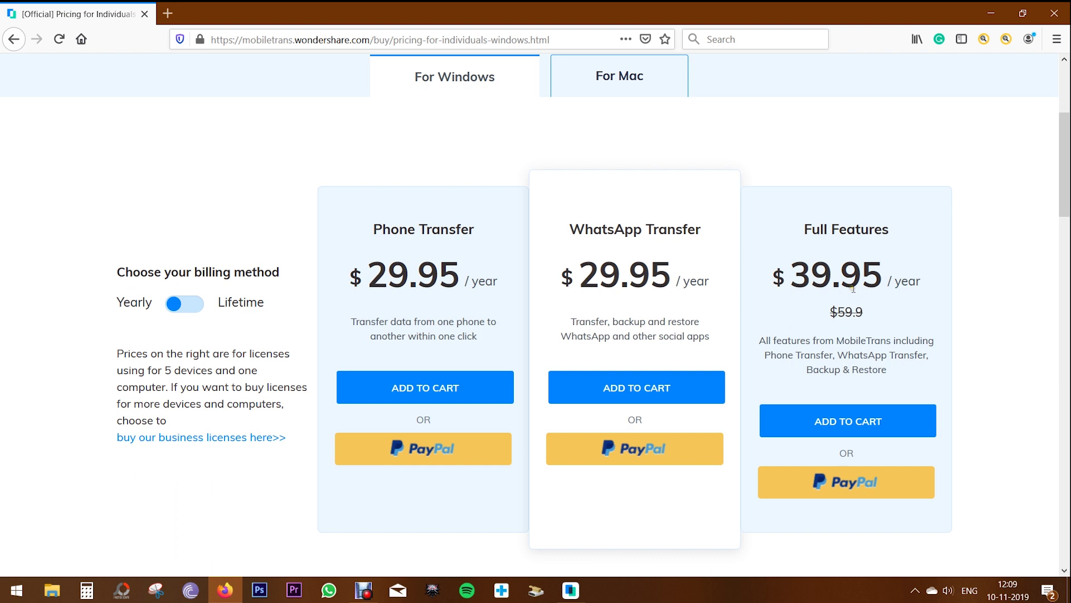
pyautogui.click(197, 308)
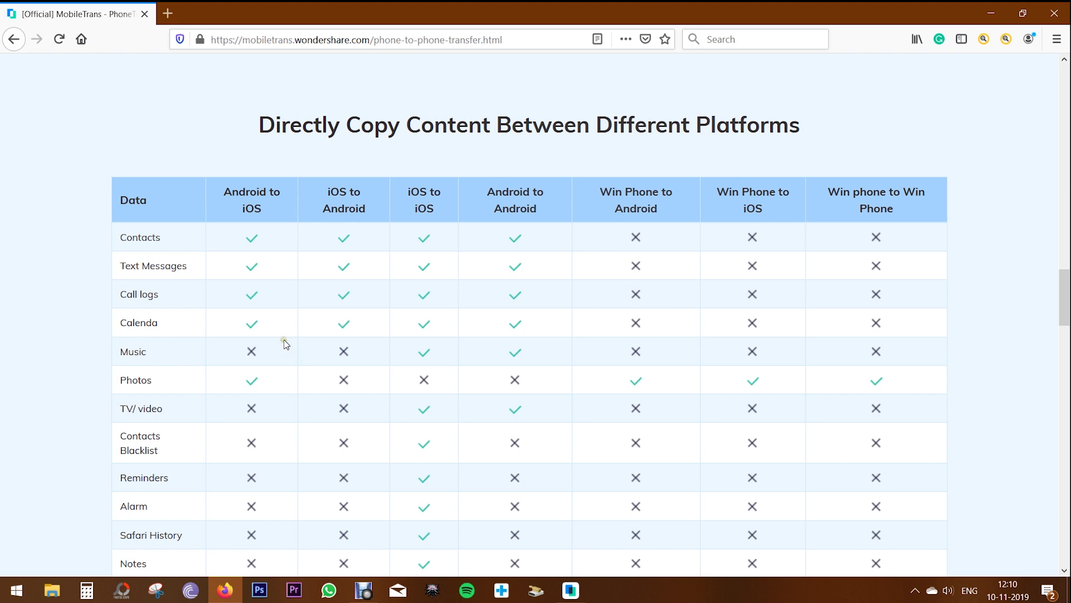
# - Review the table of data types copyable between Android, iOS and Windows Phone
pyautogui.click(275, 209)
pyautogui.scroll(-4, 207, 239)
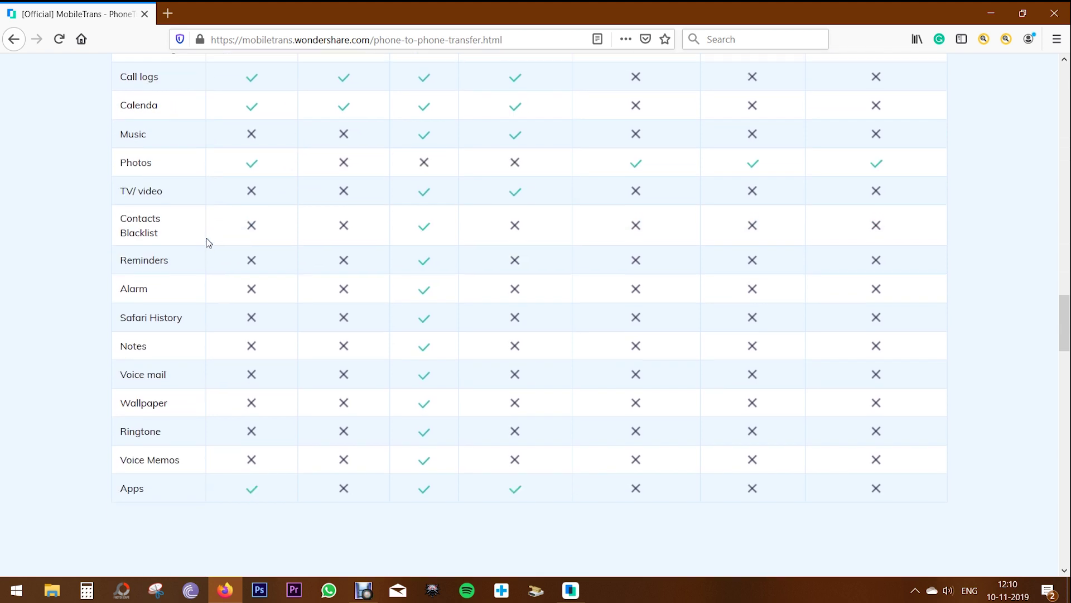
pyautogui.scroll(3, 208, 240)
pyautogui.click(315, 132)
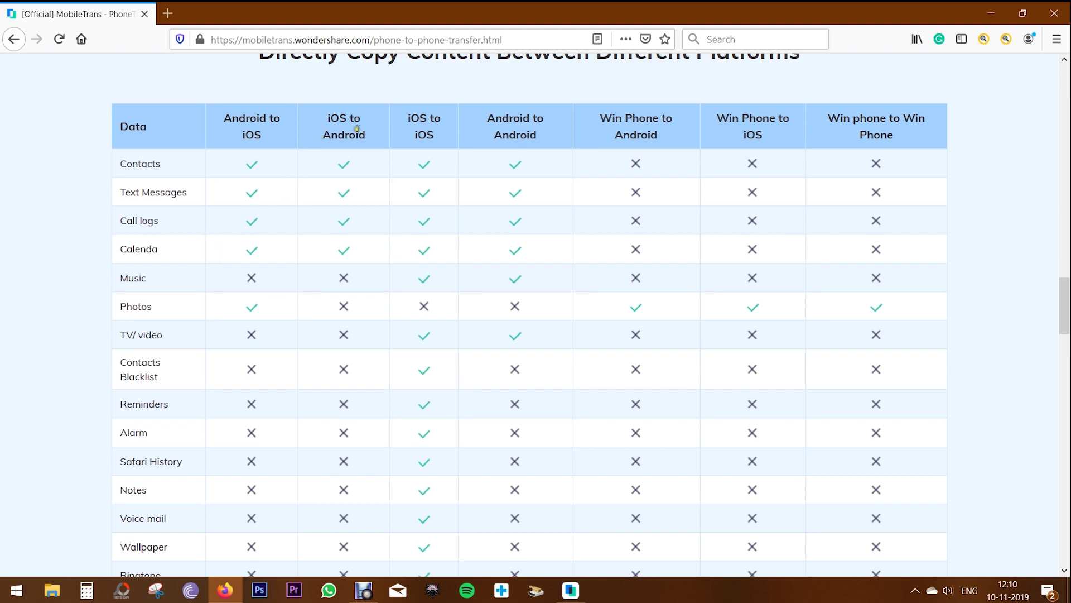
pyautogui.scroll(-3, 453, 128)
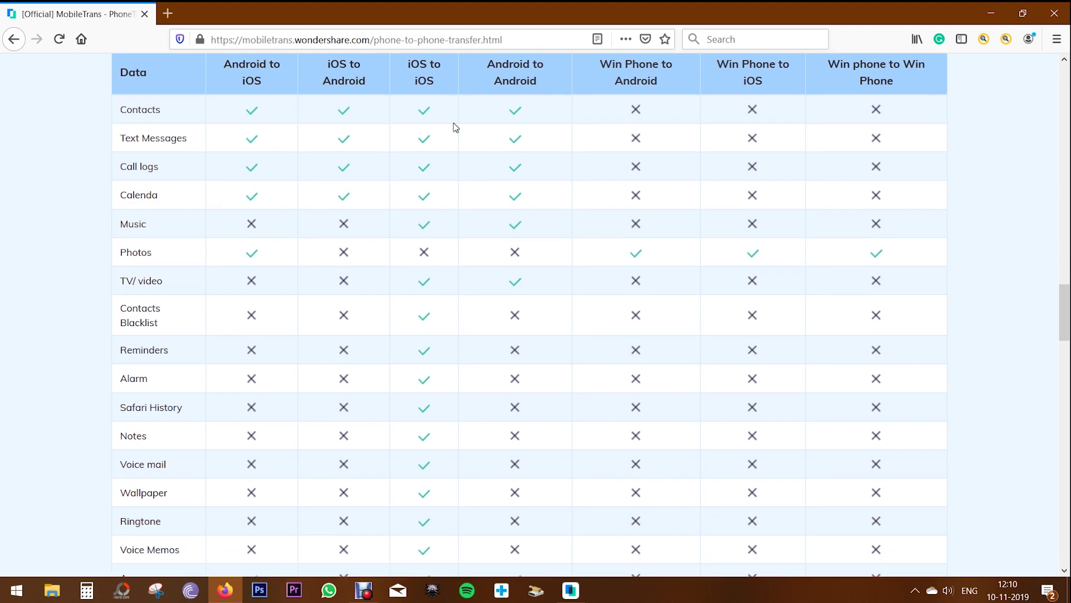
pyautogui.scroll(3, 453, 128)
pyautogui.click(448, 130)
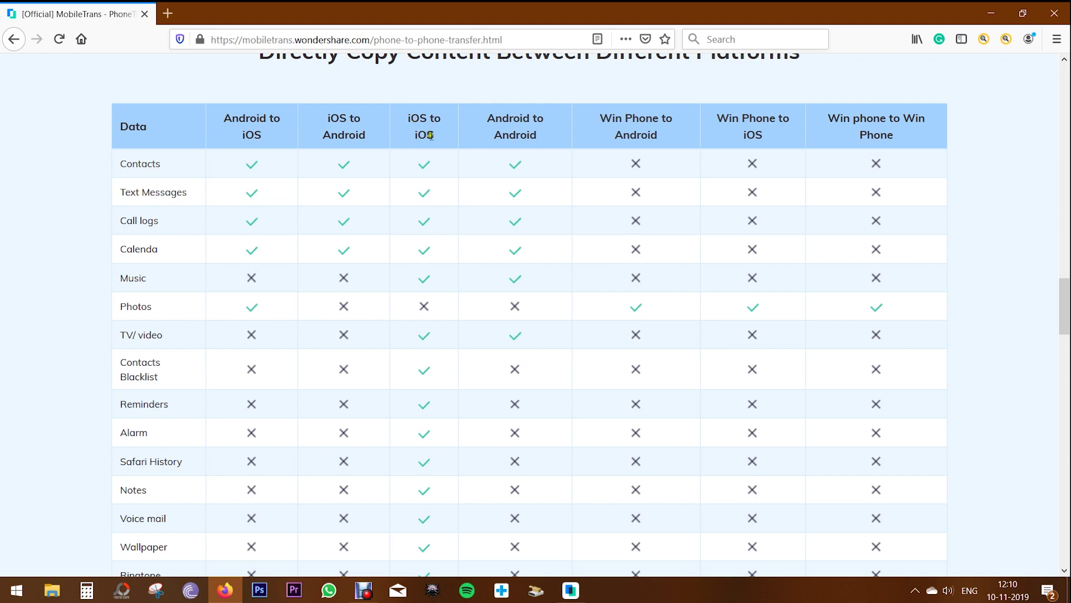